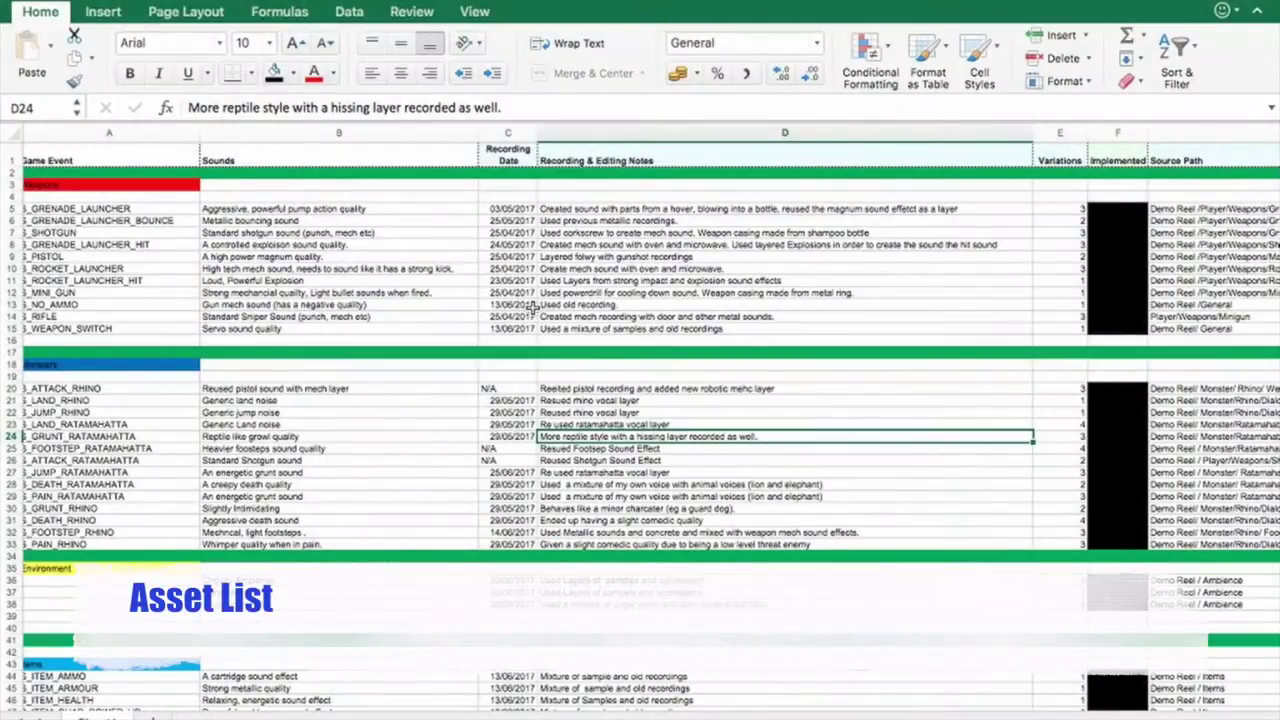
{"action": "scroll", "coordinate": [533, 306], "scroll_direction": "down", "scroll_amount": 5}
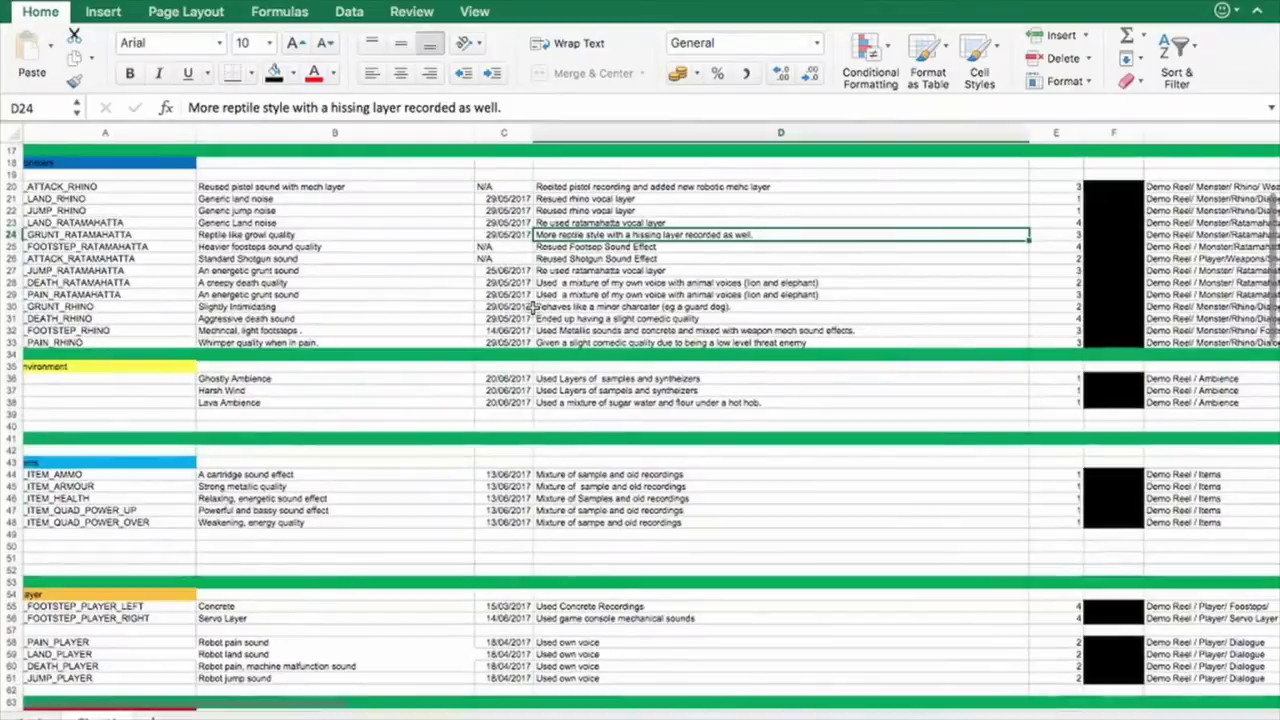
{"action": "scroll", "coordinate": [533, 307], "scroll_direction": "down", "scroll_amount": 4}
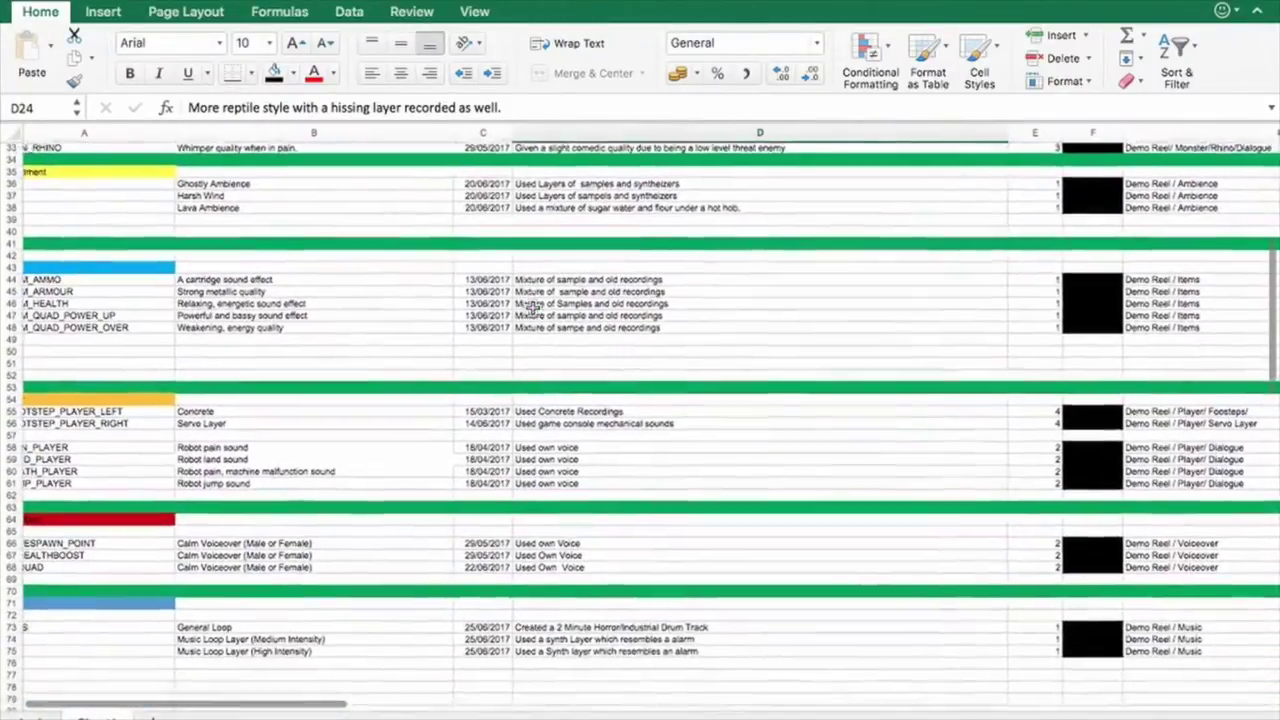
{"action": "scroll", "coordinate": [533, 307], "scroll_direction": "up", "scroll_amount": 5}
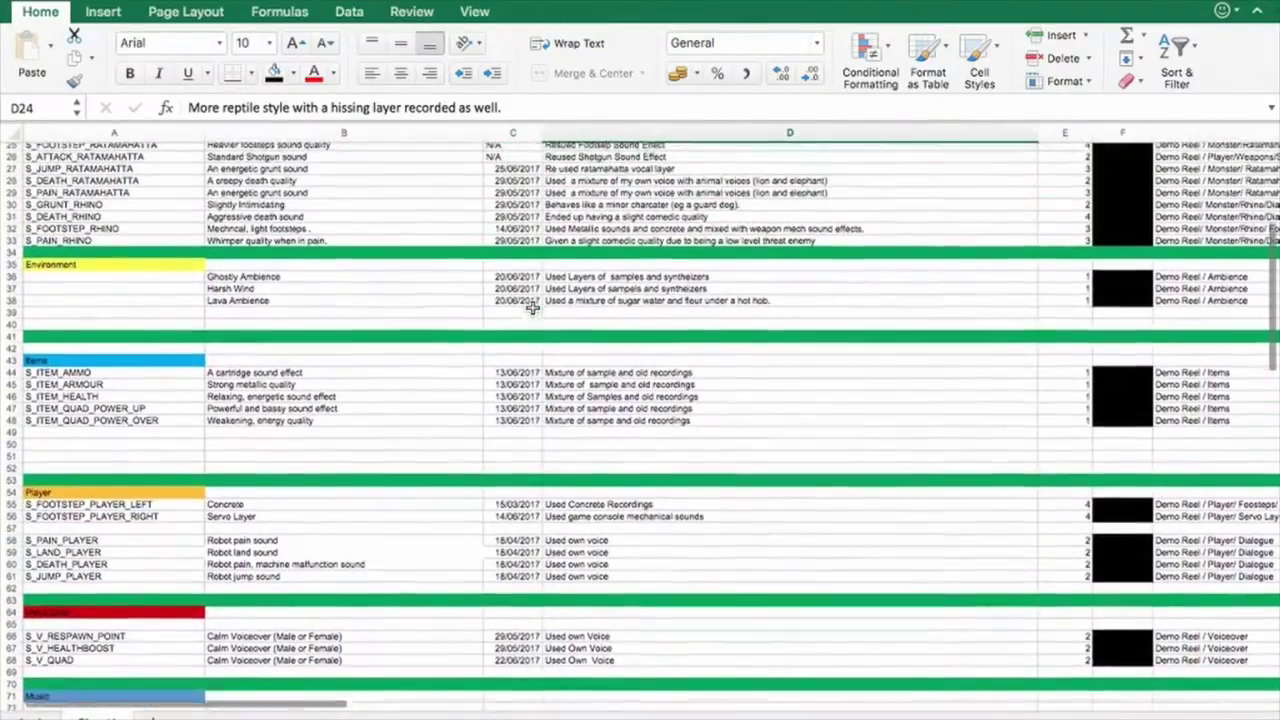
{"action": "scroll", "coordinate": [533, 307], "scroll_direction": "up", "scroll_amount": 6}
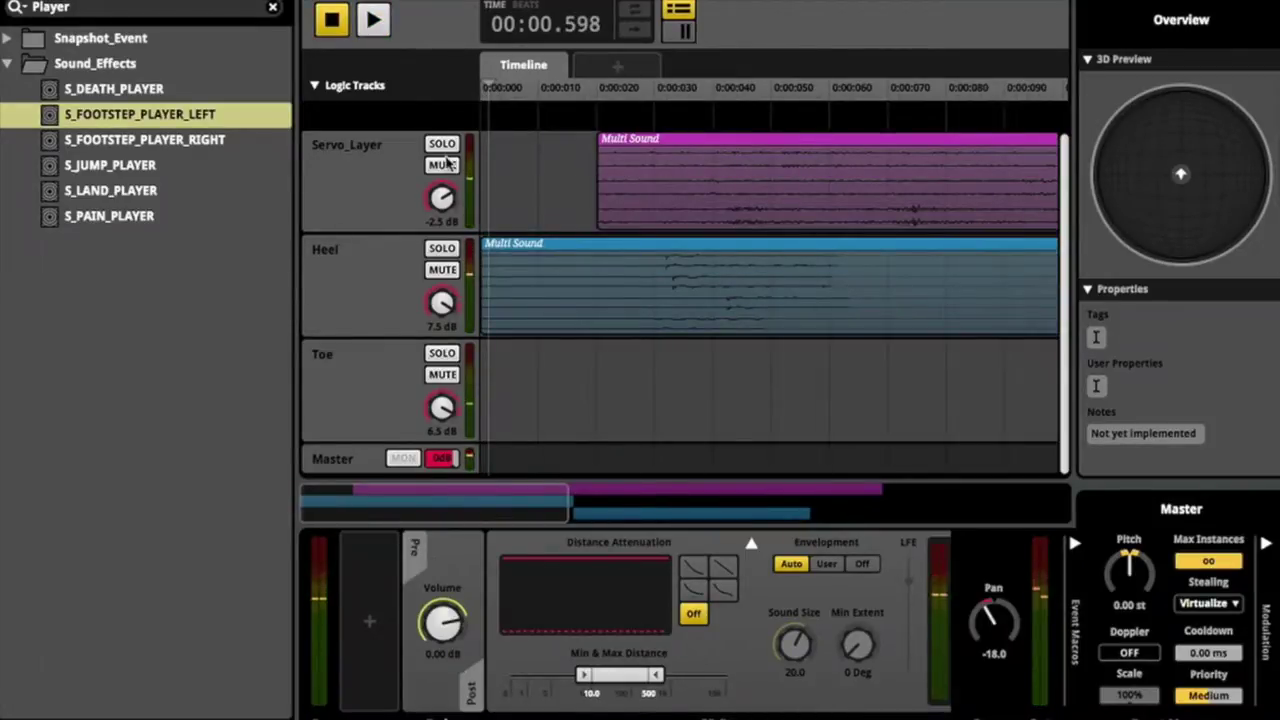
Play S_FOOTSTEP_PLAYER_LEFT from the start of its timeline with the Heel track muted.
{"action": "scroll", "coordinate": [505, 198], "scroll_direction": "right", "scroll_amount": 3}
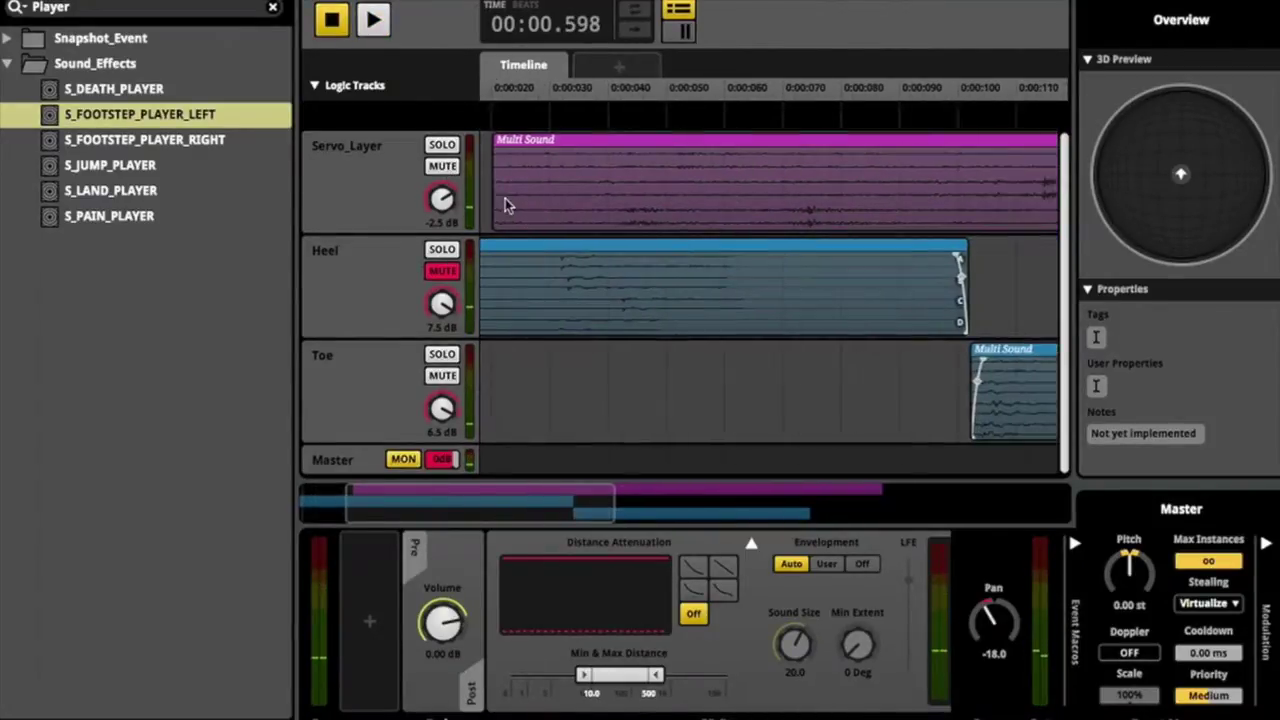
{"action": "left_click", "coordinate": [517, 88]}
{"action": "scroll", "coordinate": [517, 88], "scroll_direction": "left", "scroll_amount": 1}
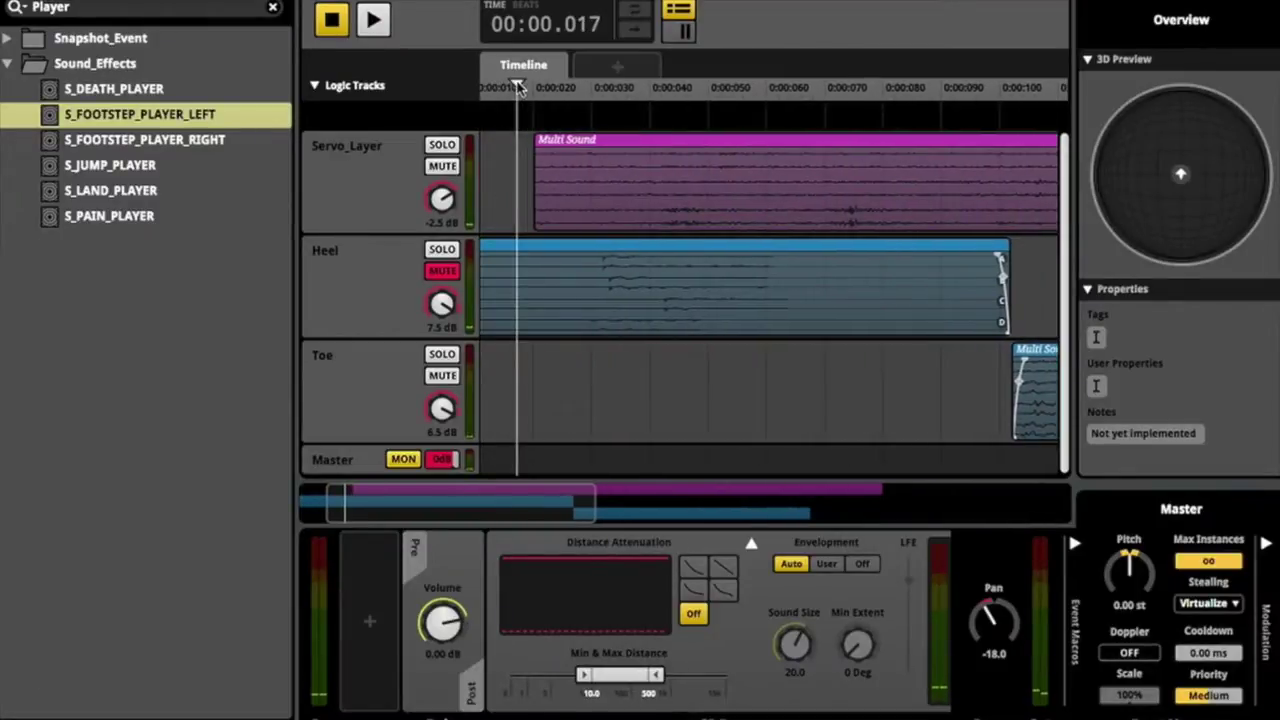
{"action": "scroll", "coordinate": [517, 88], "scroll_direction": "left", "scroll_amount": 1}
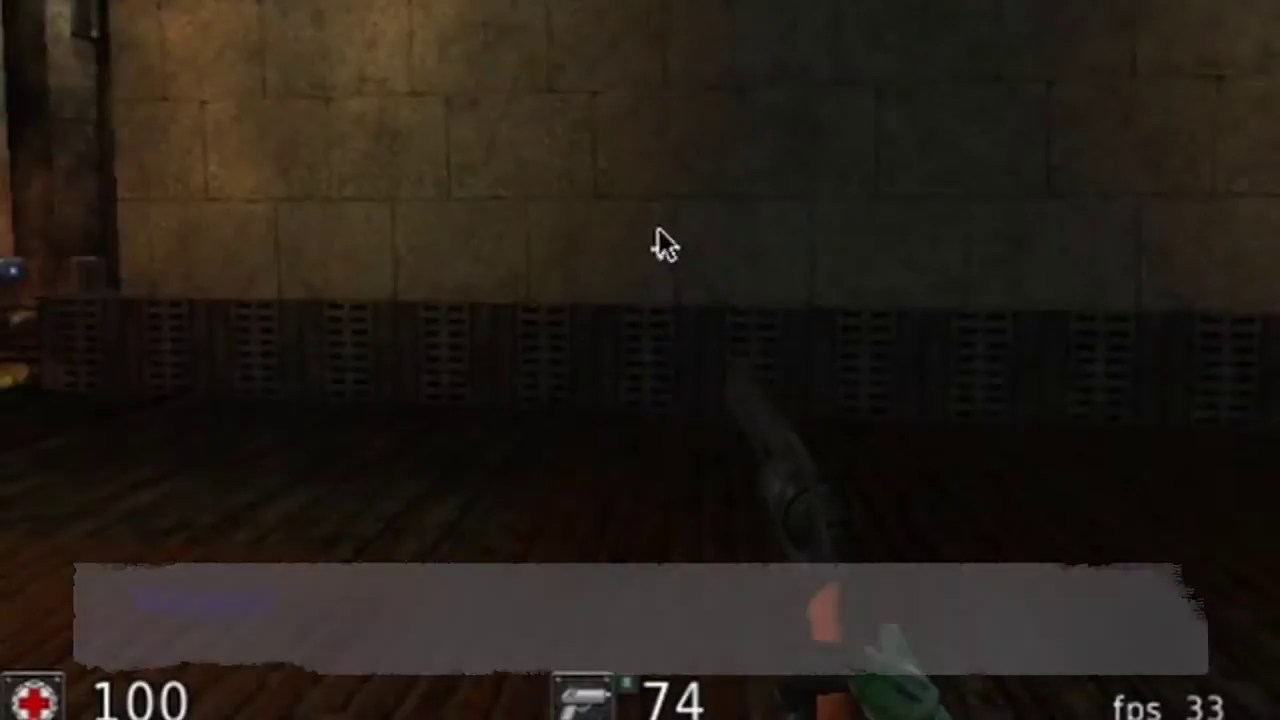
Fire the pistol twice and the shotgun four times at the walls and building.
{"action": "left_click", "coordinate": [662, 251]}
{"action": "left_click", "coordinate": [662, 251]}
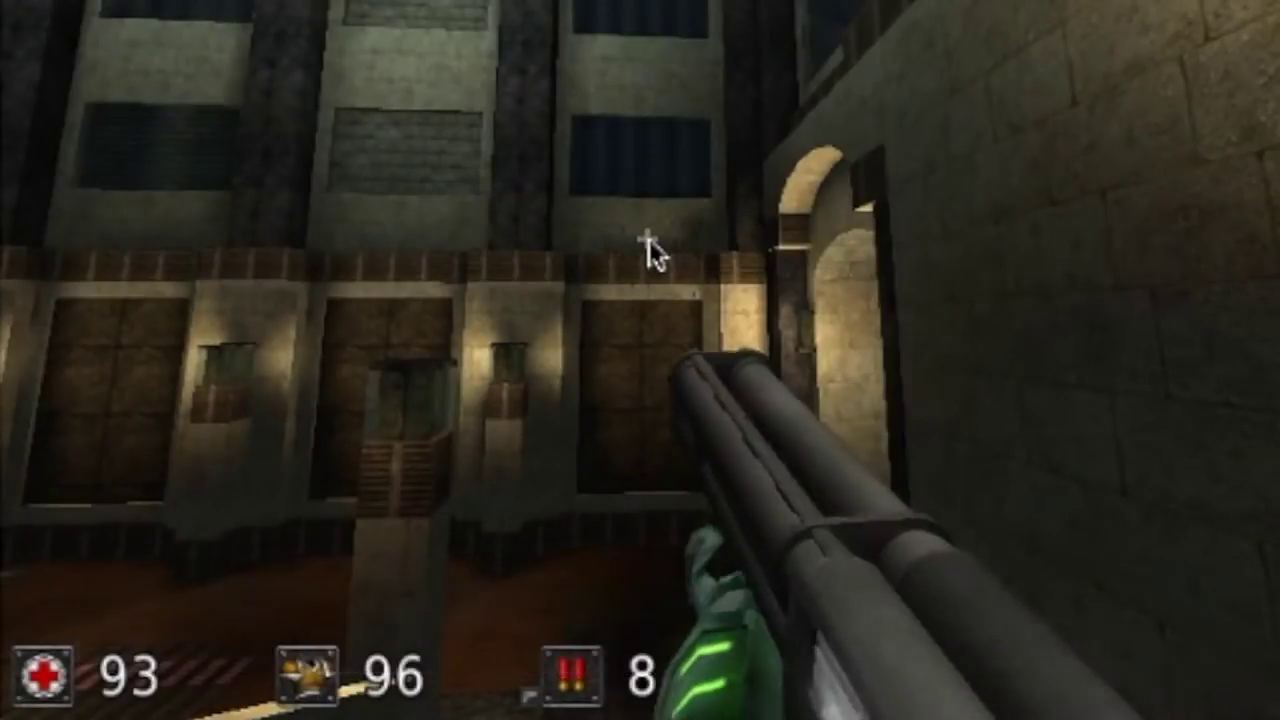
{"action": "left_click", "coordinate": [650, 249]}
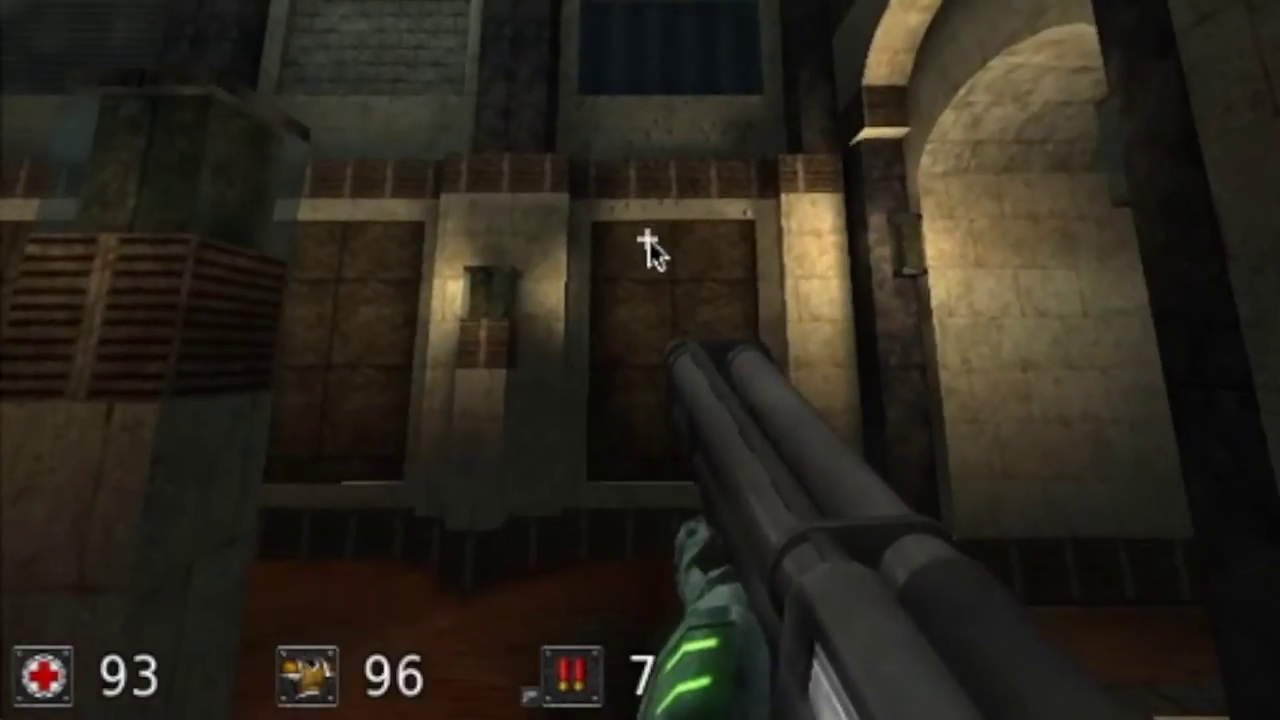
{"action": "left_click", "coordinate": [649, 242]}
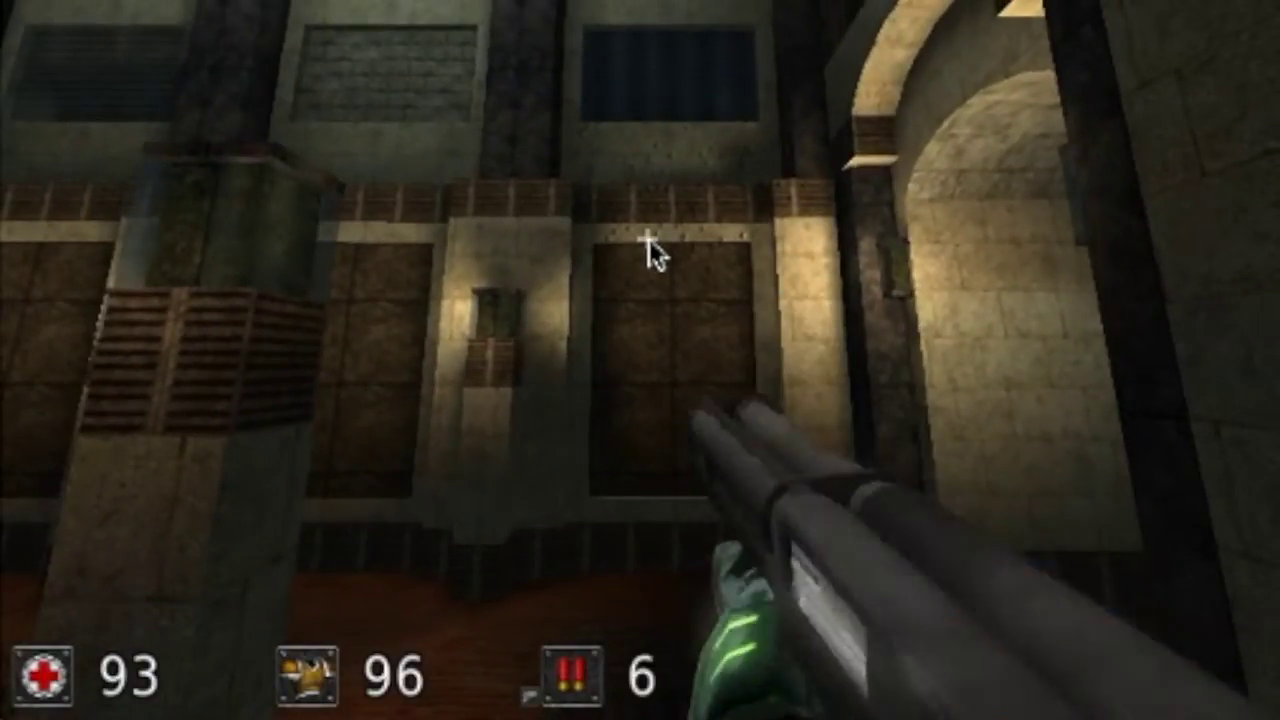
{"action": "left_click", "coordinate": [649, 242]}
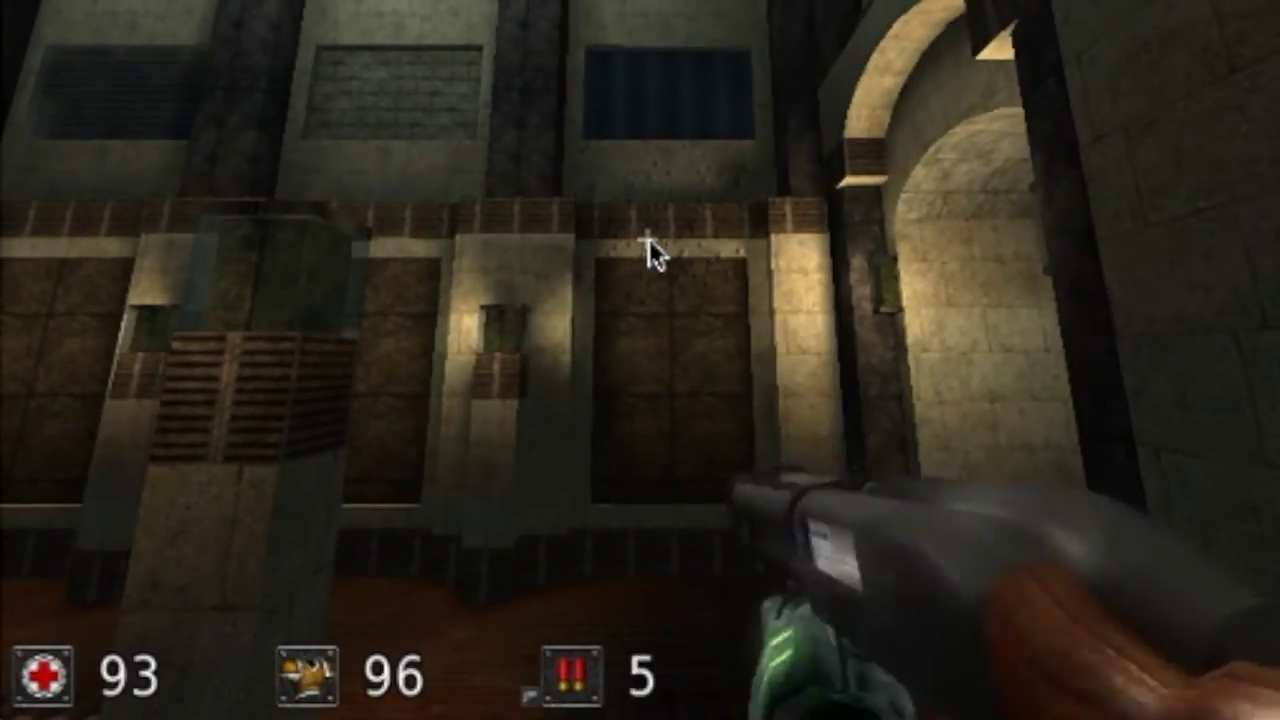
{"action": "left_click", "coordinate": [650, 245]}
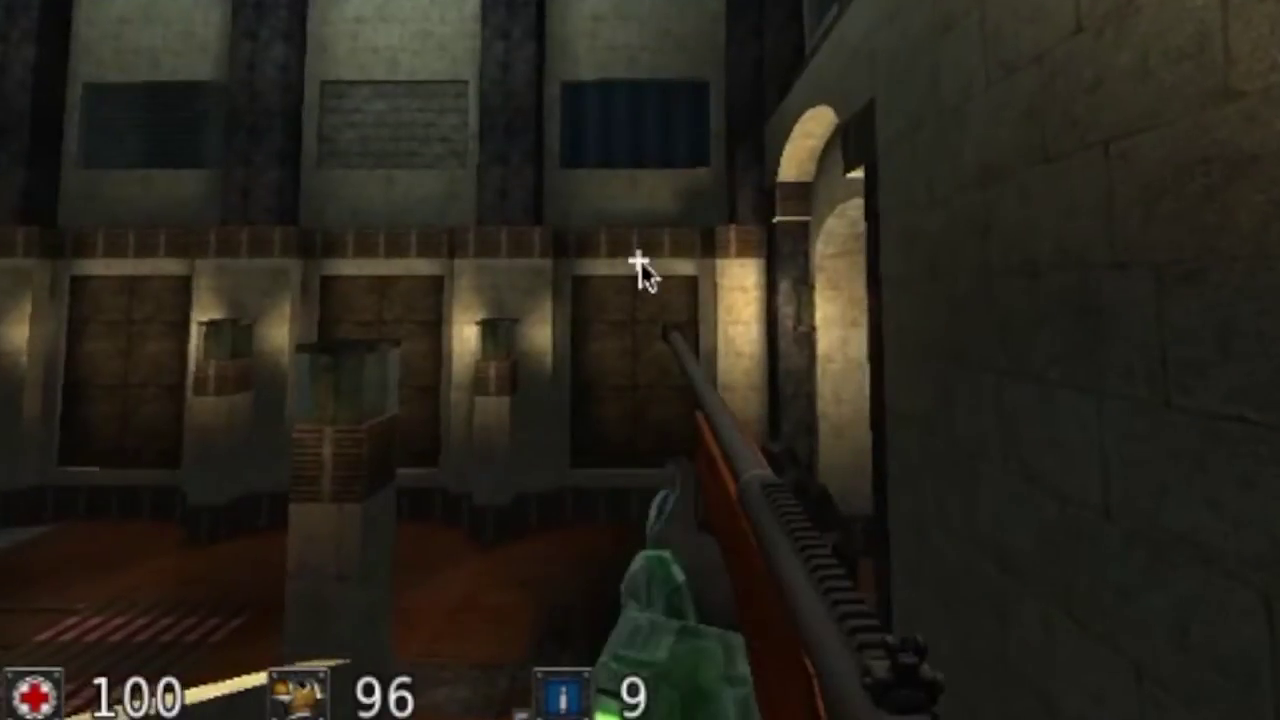
Fire six rifle shots at the building and down the alley.
{"action": "left_click", "coordinate": [640, 260]}
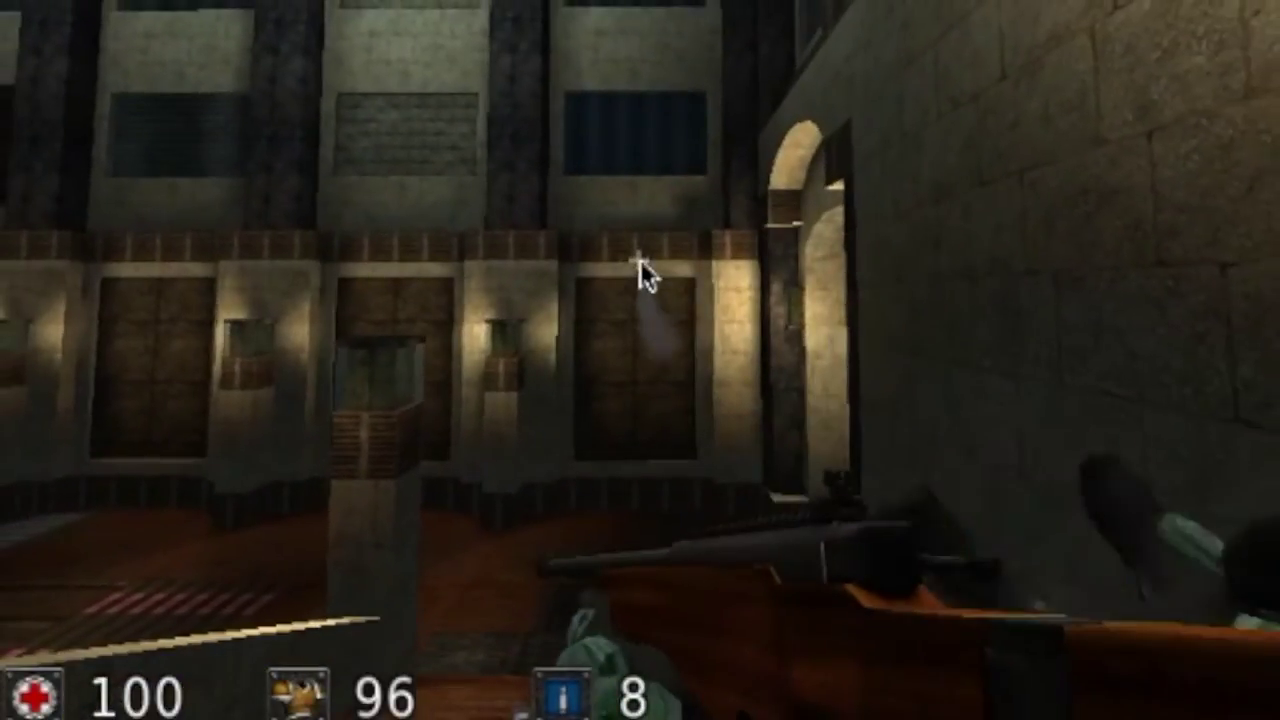
{"action": "left_click", "coordinate": [640, 260]}
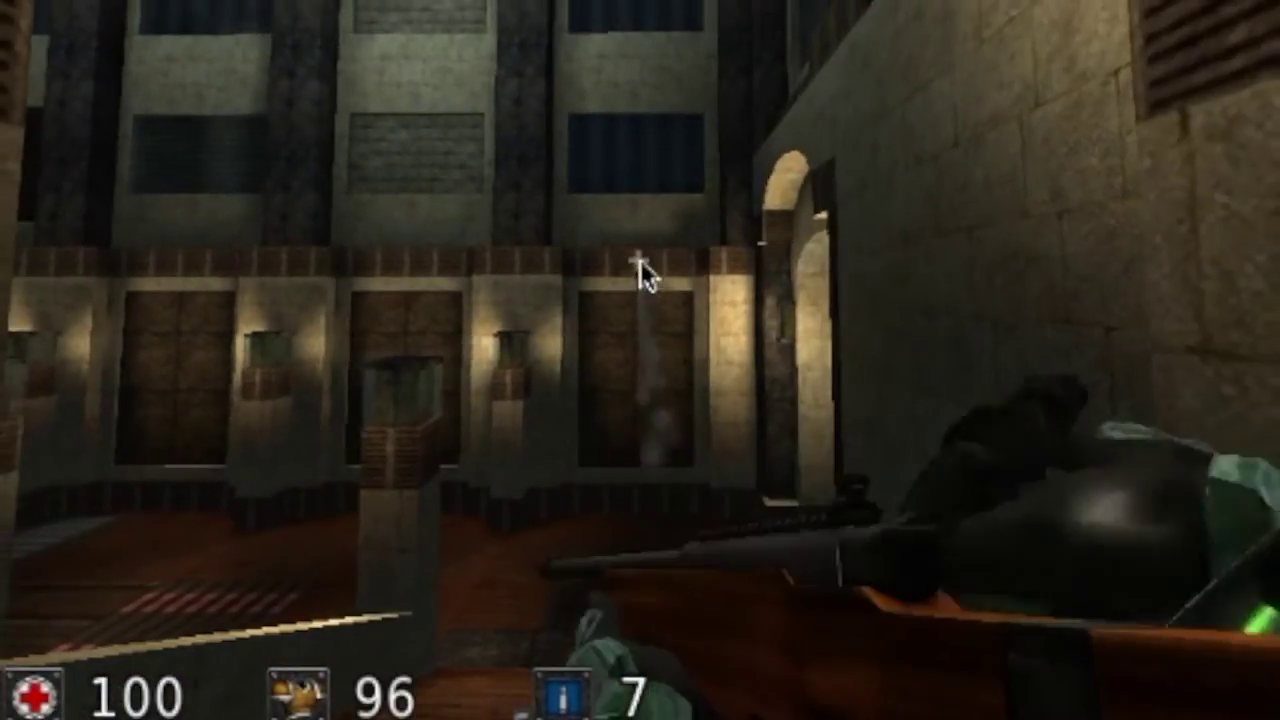
{"action": "left_click", "coordinate": [640, 260]}
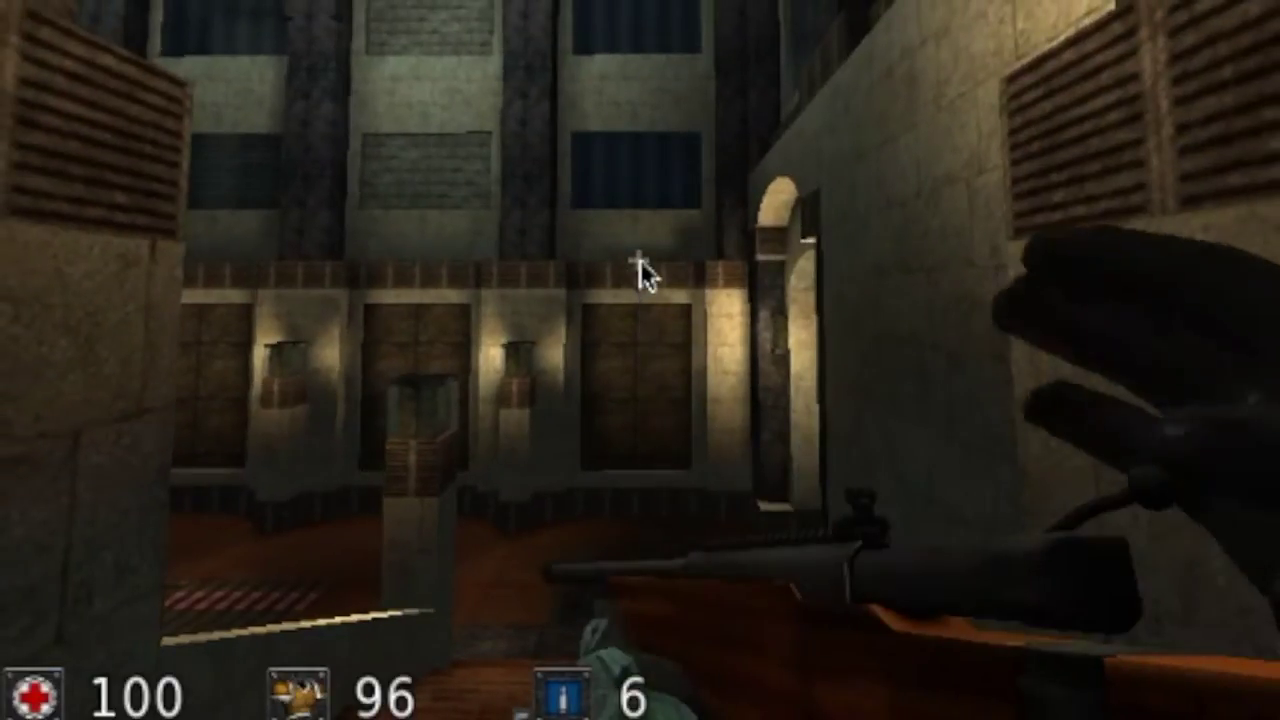
{"action": "left_click", "coordinate": [640, 262]}
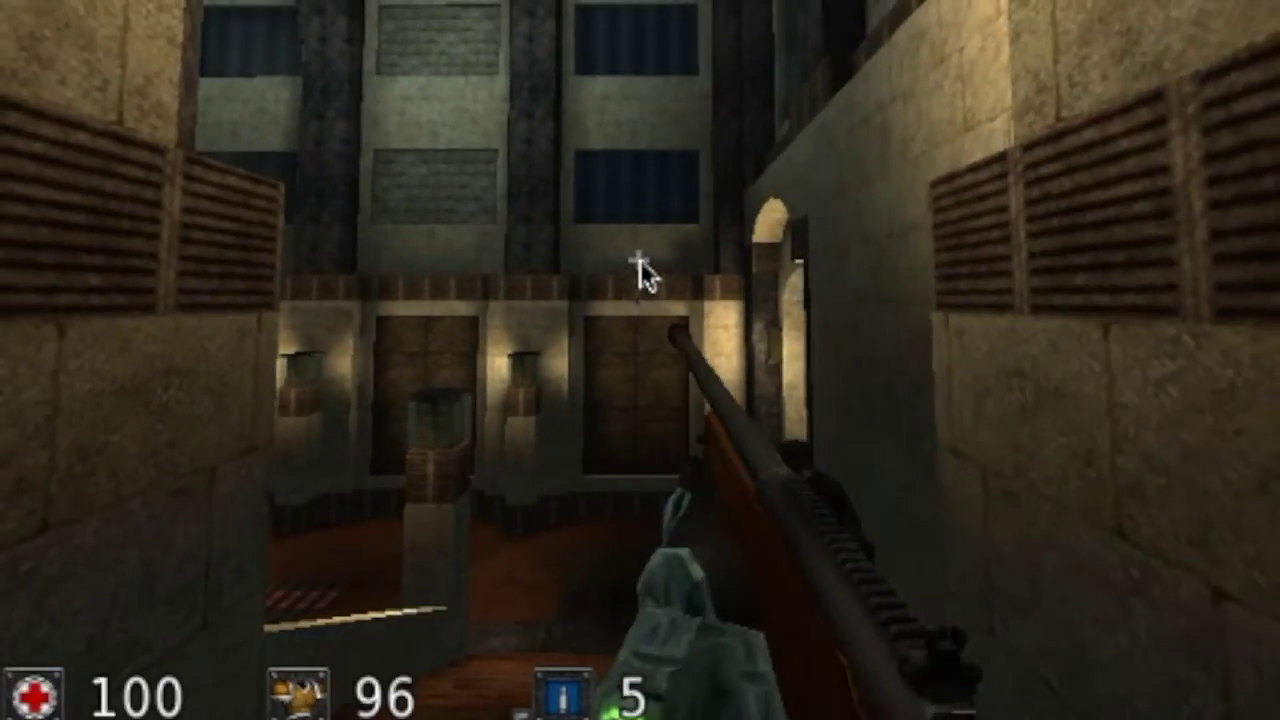
{"action": "left_click", "coordinate": [640, 262]}
{"action": "left_click", "coordinate": [640, 262]}
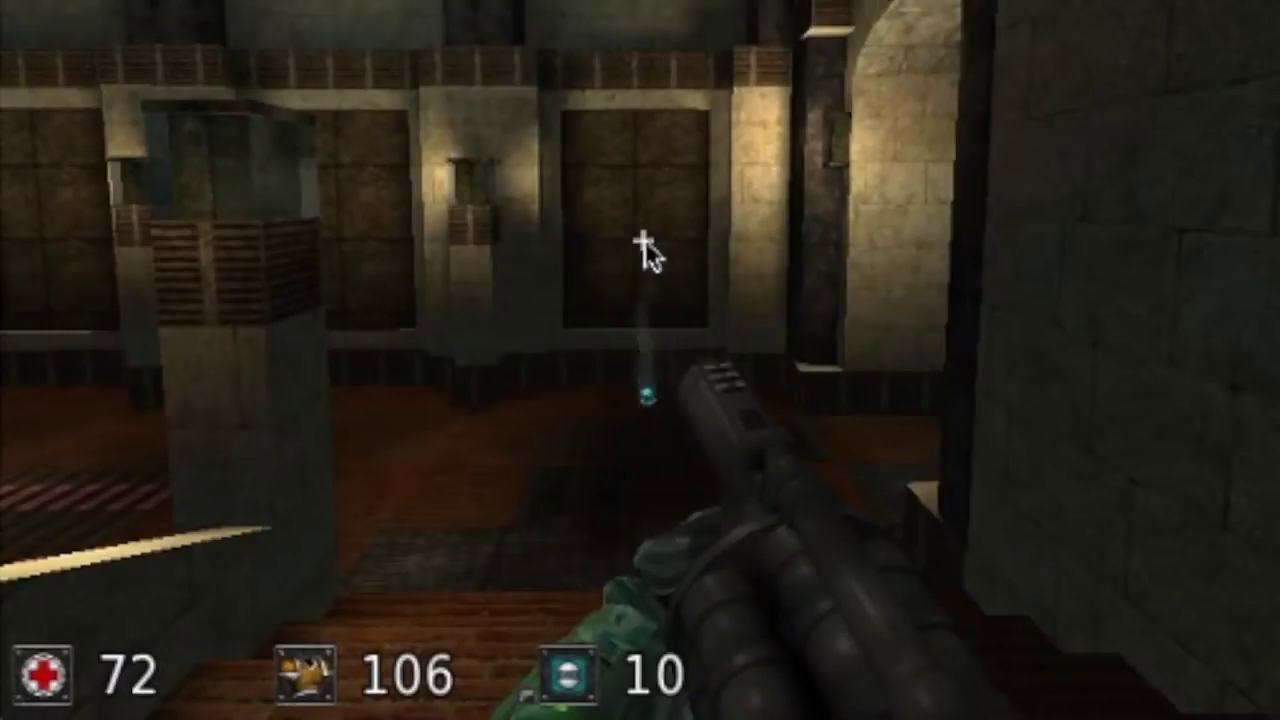
Fire two blue energy shots at the far wall, then a minigun burst at the doors.
{"action": "left_click", "coordinate": [645, 250]}
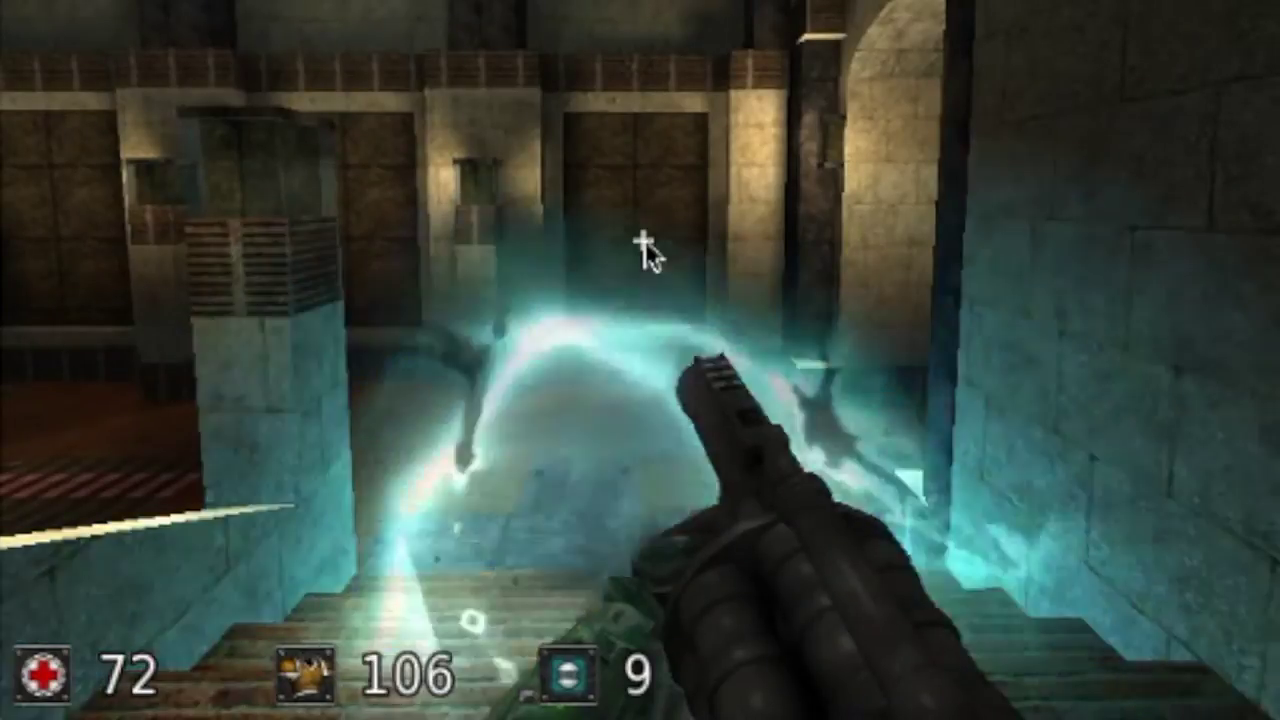
{"action": "left_click", "coordinate": [645, 245]}
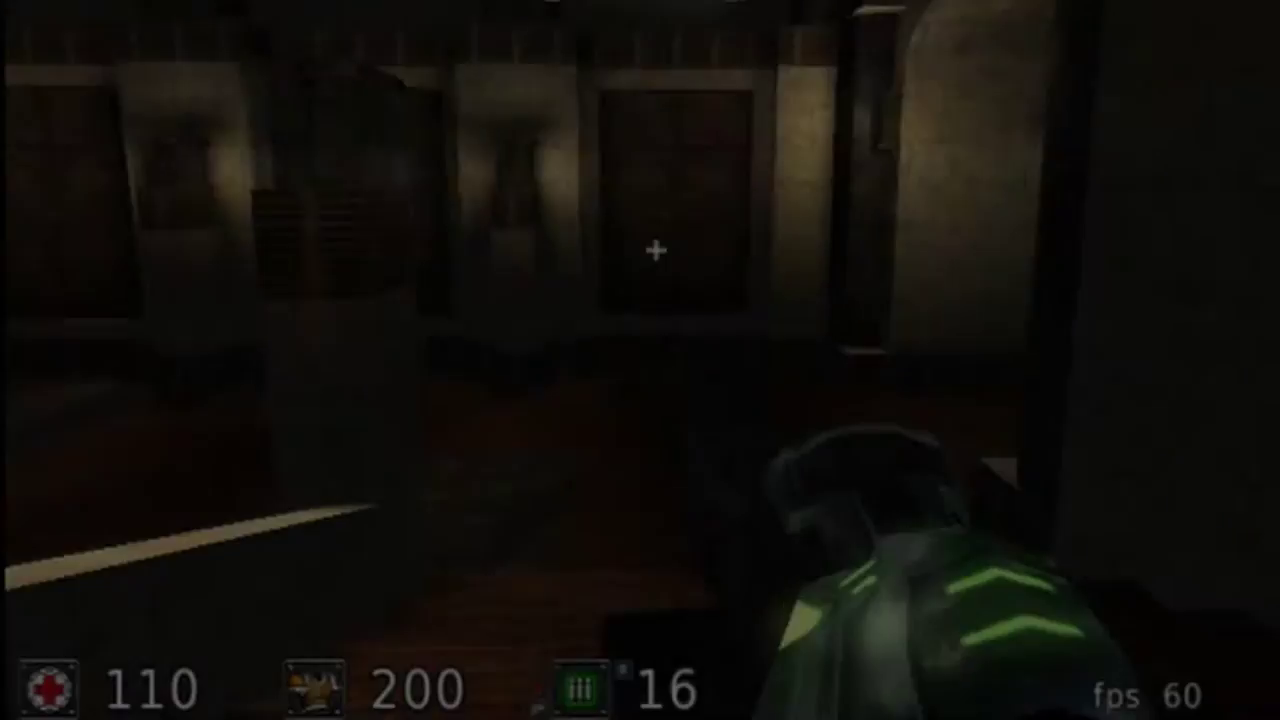
{"action": "left_click", "coordinate": [652, 250]}
{"action": "left_click", "coordinate": [652, 250]}
{"action": "left_click", "coordinate": [652, 250]}
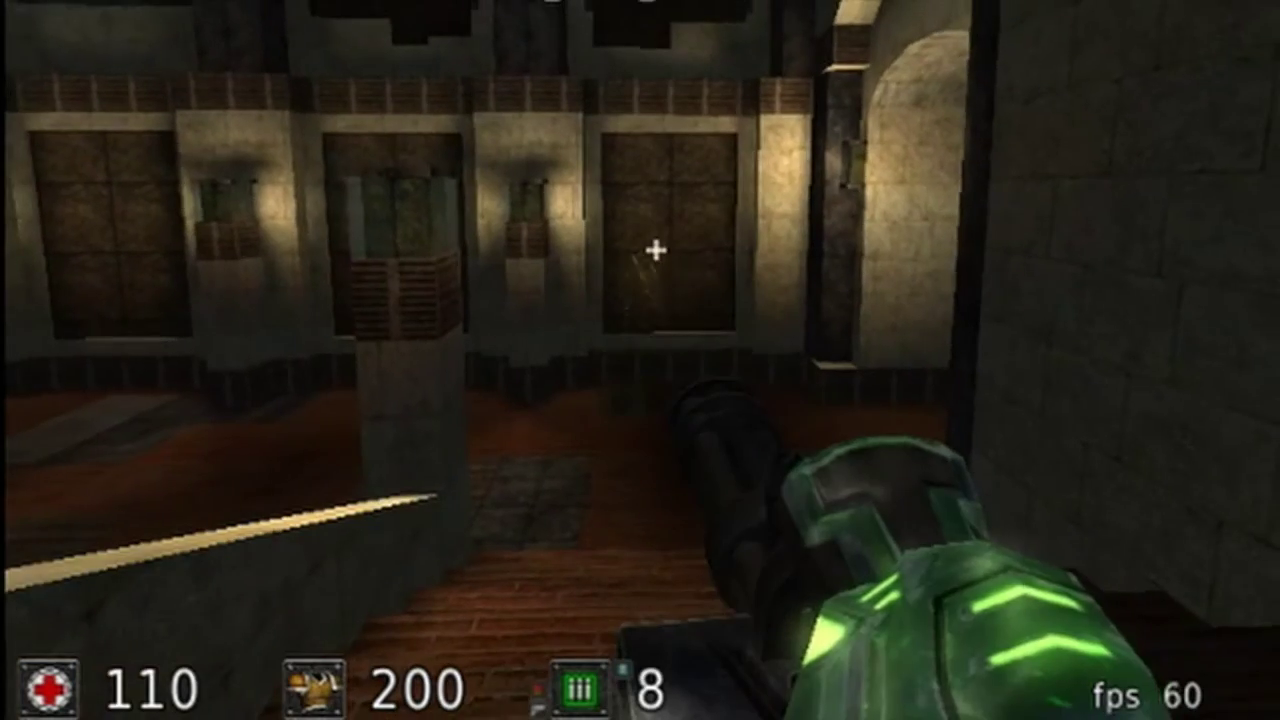
{"action": "left_click", "coordinate": [652, 250]}
{"action": "left_click", "coordinate": [652, 250]}
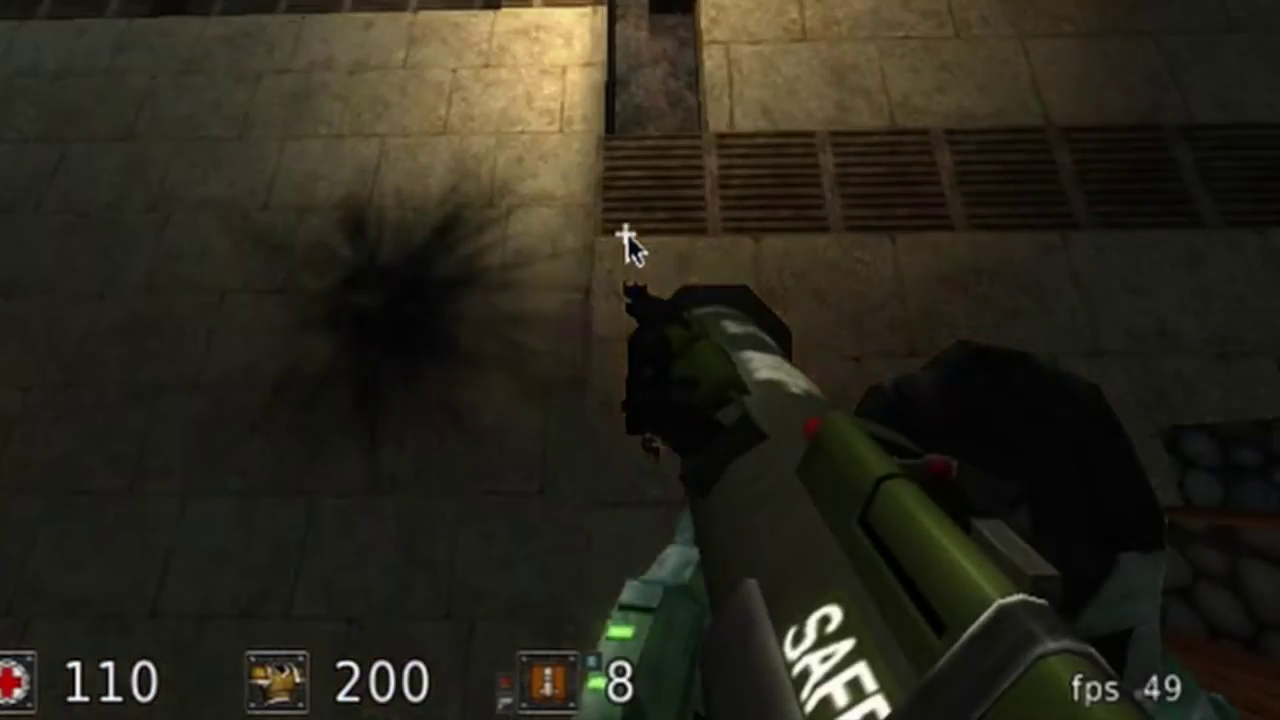
Fire three rockets at the wall, then replay S_SHOTGUN in FMOD Studio from its start.
{"action": "left_click", "coordinate": [627, 234]}
{"action": "left_click", "coordinate": [627, 234]}
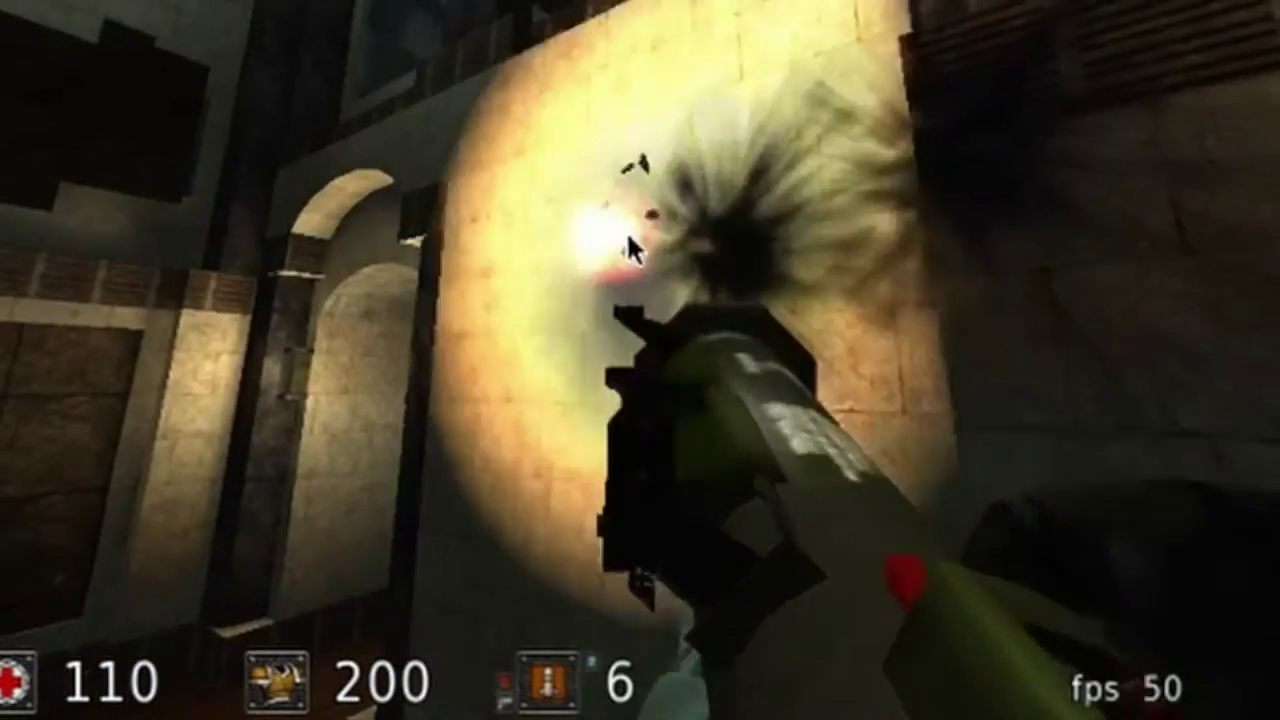
{"action": "left_click", "coordinate": [627, 234]}
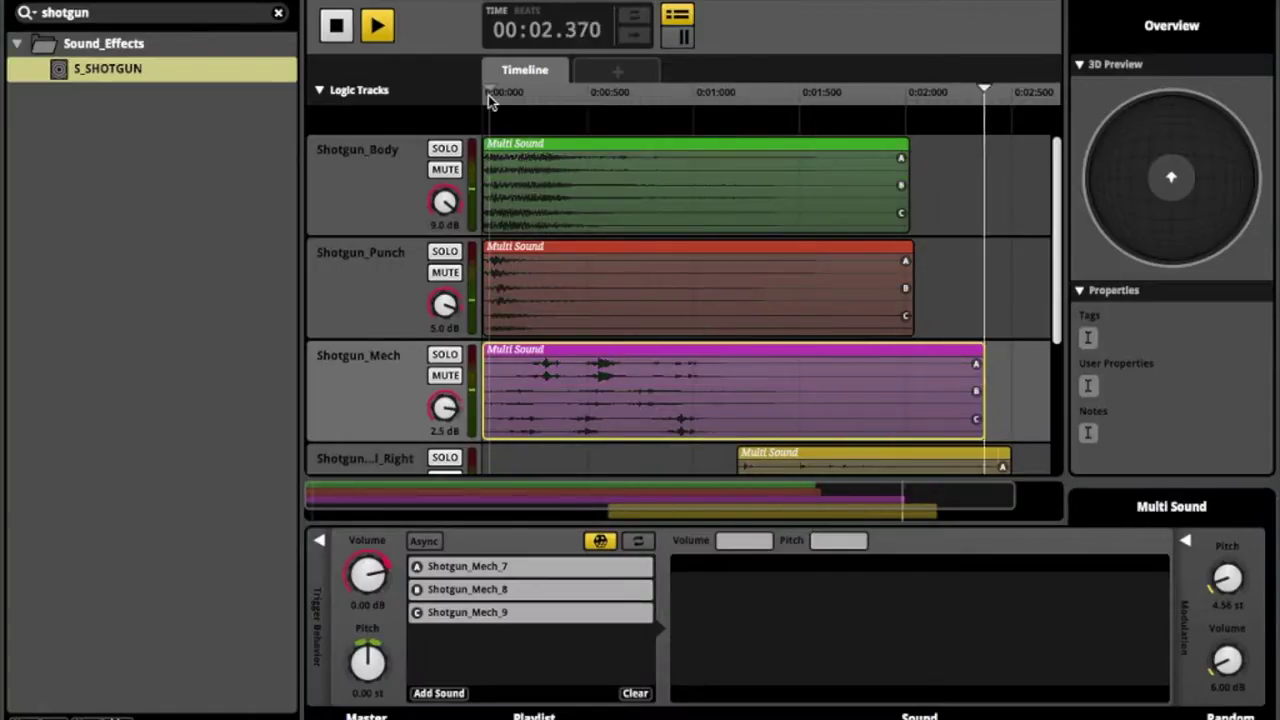
{"action": "left_click", "coordinate": [490, 97]}
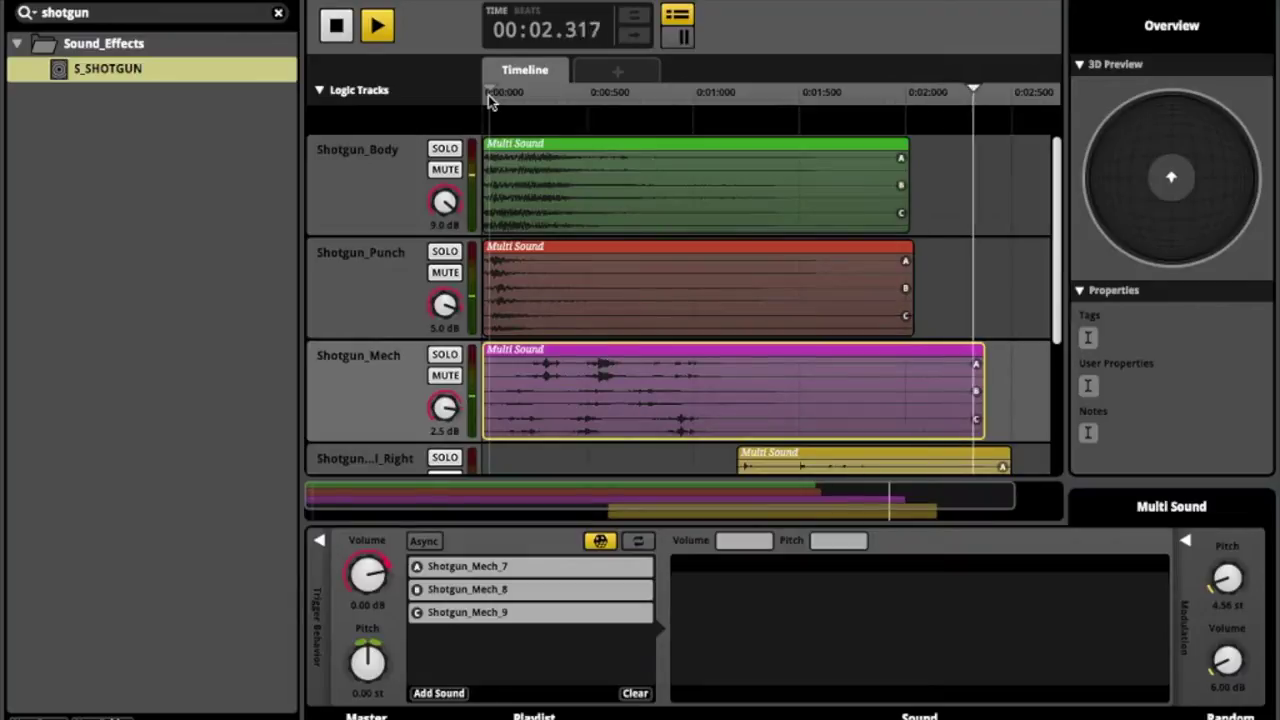
Replay the layered S_SHOTGUN event from its timeline start three more times, then stop playback.
{"action": "left_click", "coordinate": [490, 97]}
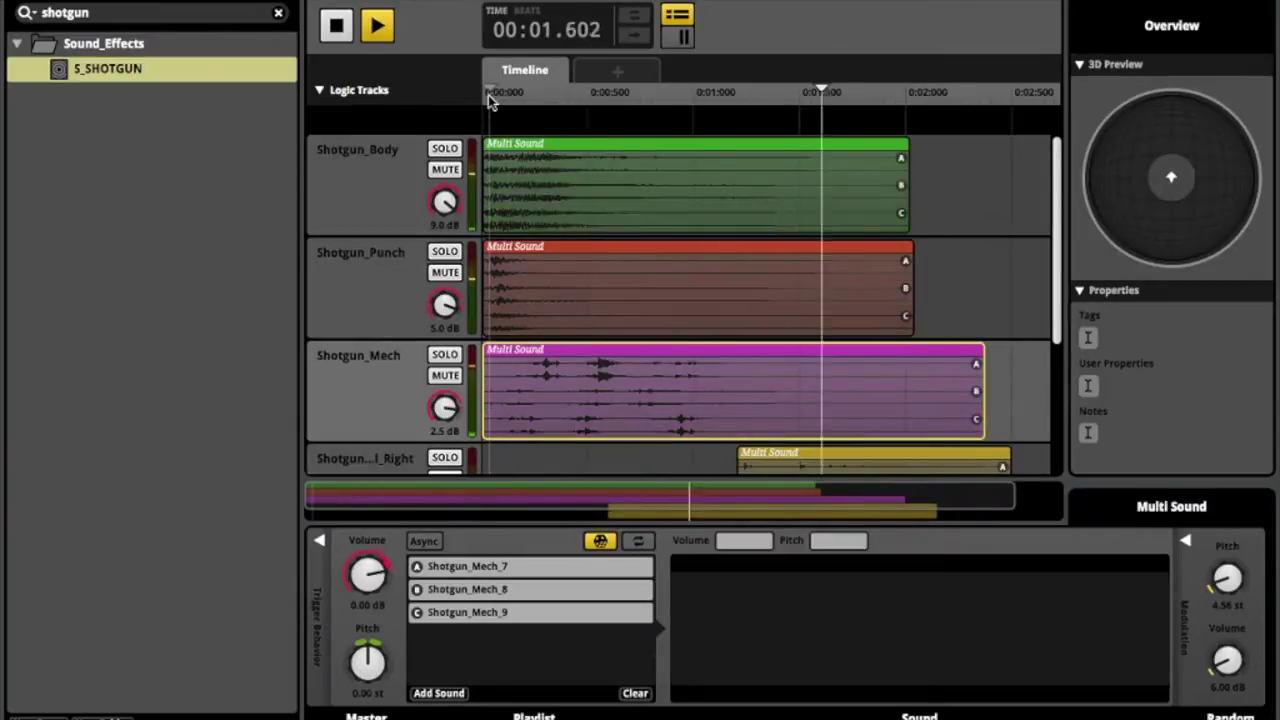
{"action": "left_click", "coordinate": [488, 95]}
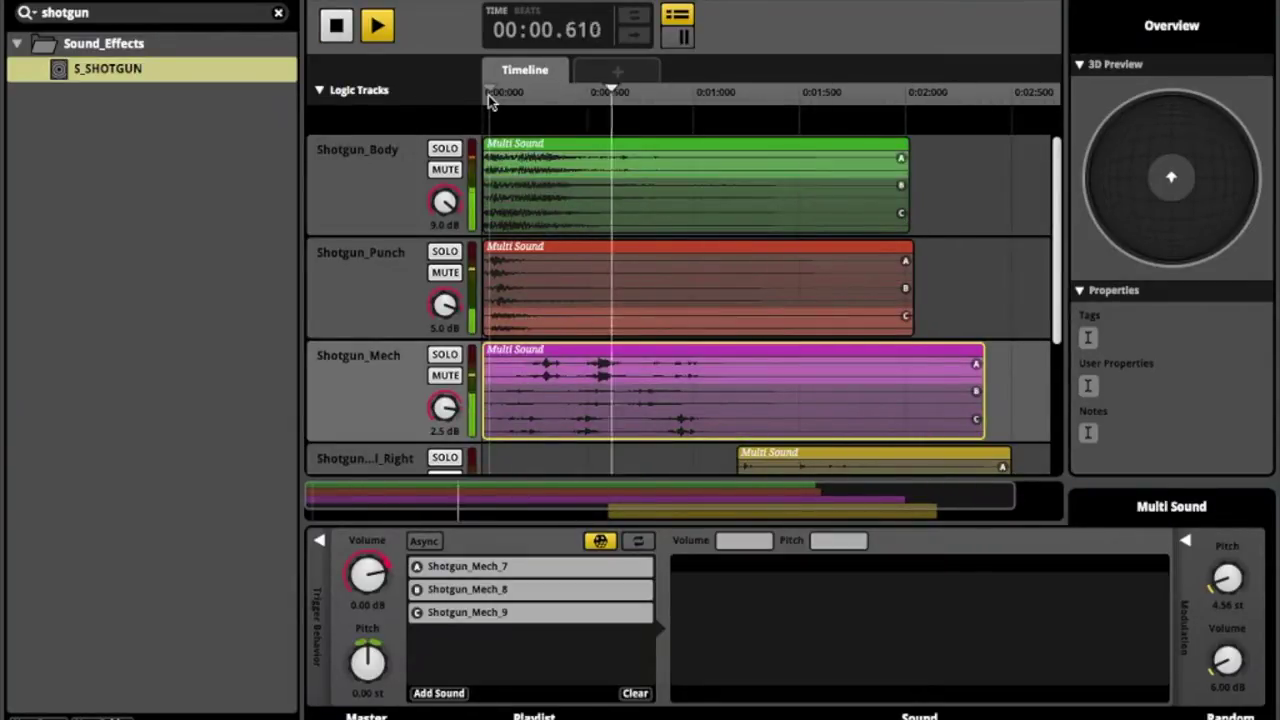
{"action": "left_click", "coordinate": [490, 97]}
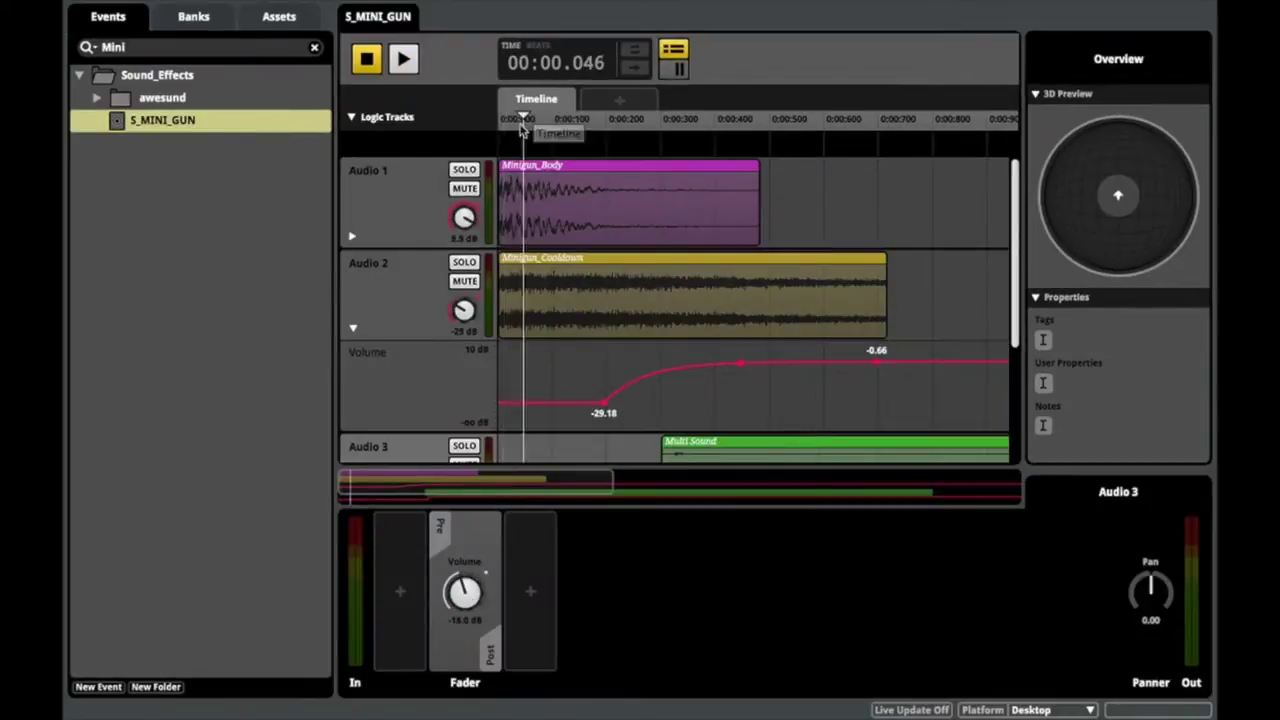
{"action": "key", "text": "space"}
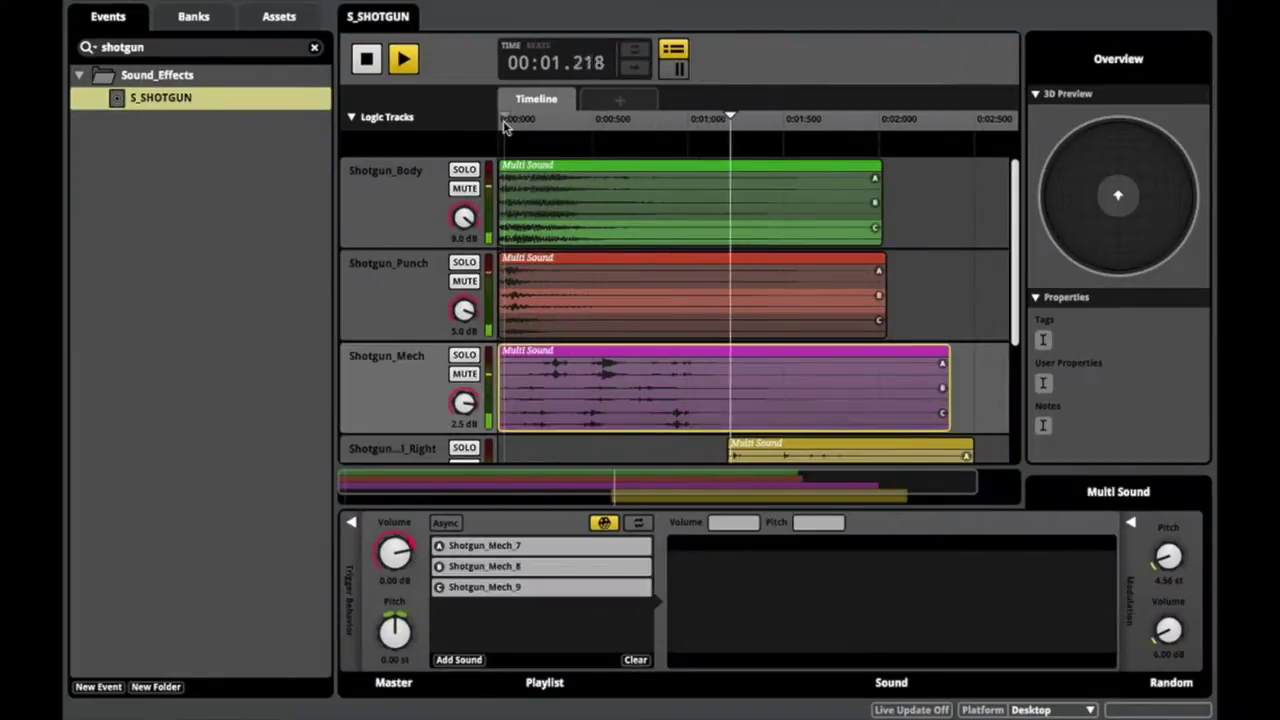
{"action": "scroll", "coordinate": [505, 125], "scroll_direction": "down", "scroll_amount": 2}
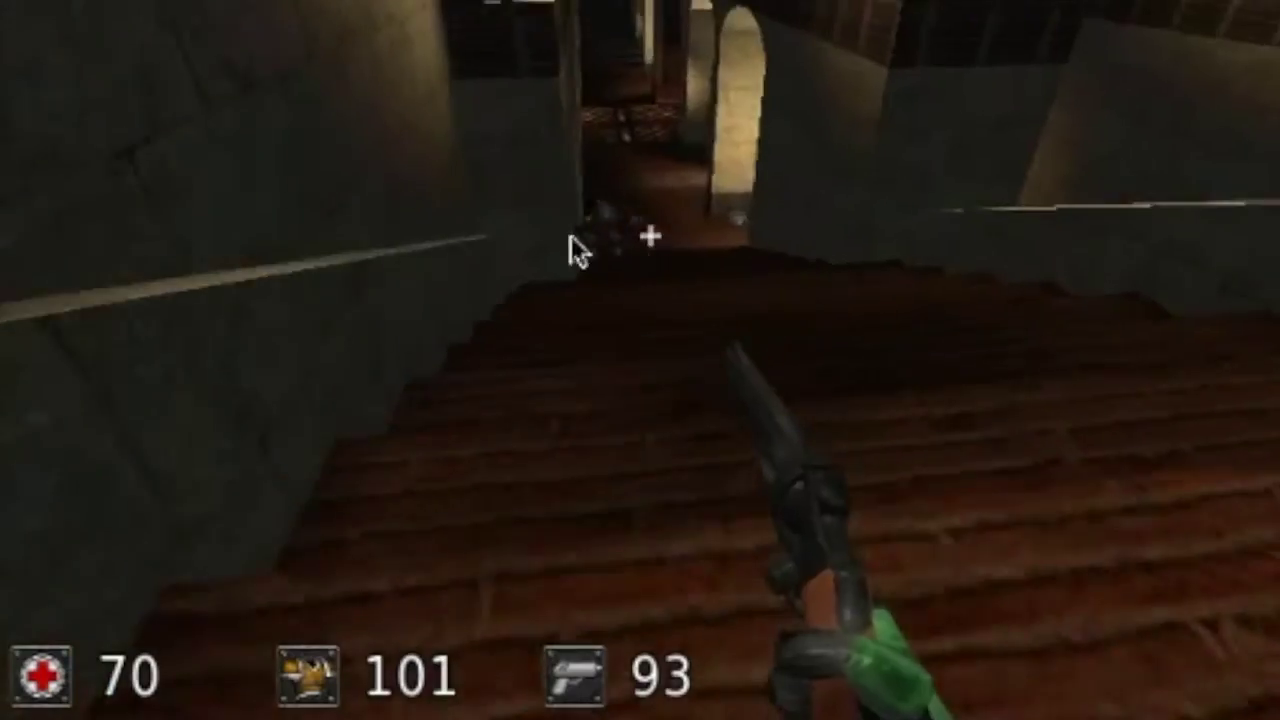
Fire six pistol shots at the charging monster until it falls.
{"action": "left_click", "coordinate": [684, 230]}
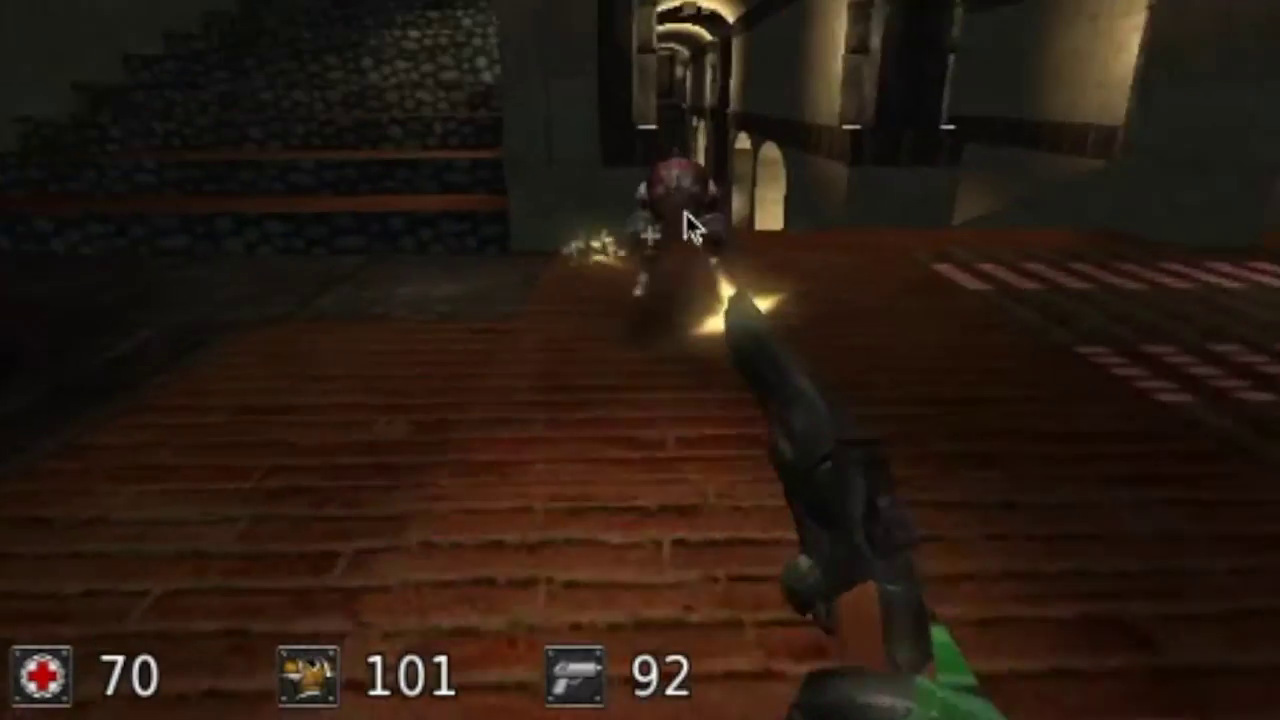
{"action": "left_click", "coordinate": [651, 232]}
{"action": "left_click", "coordinate": [651, 232]}
{"action": "left_click", "coordinate": [653, 235]}
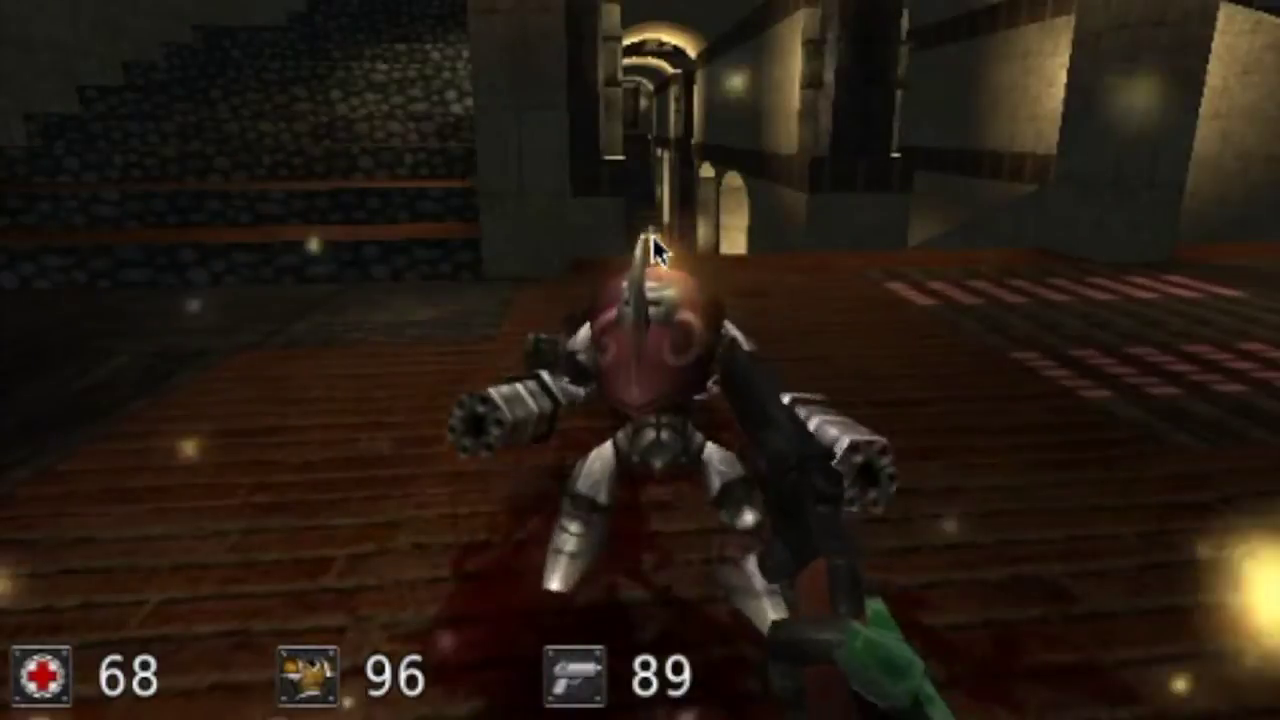
{"action": "left_click", "coordinate": [652, 235]}
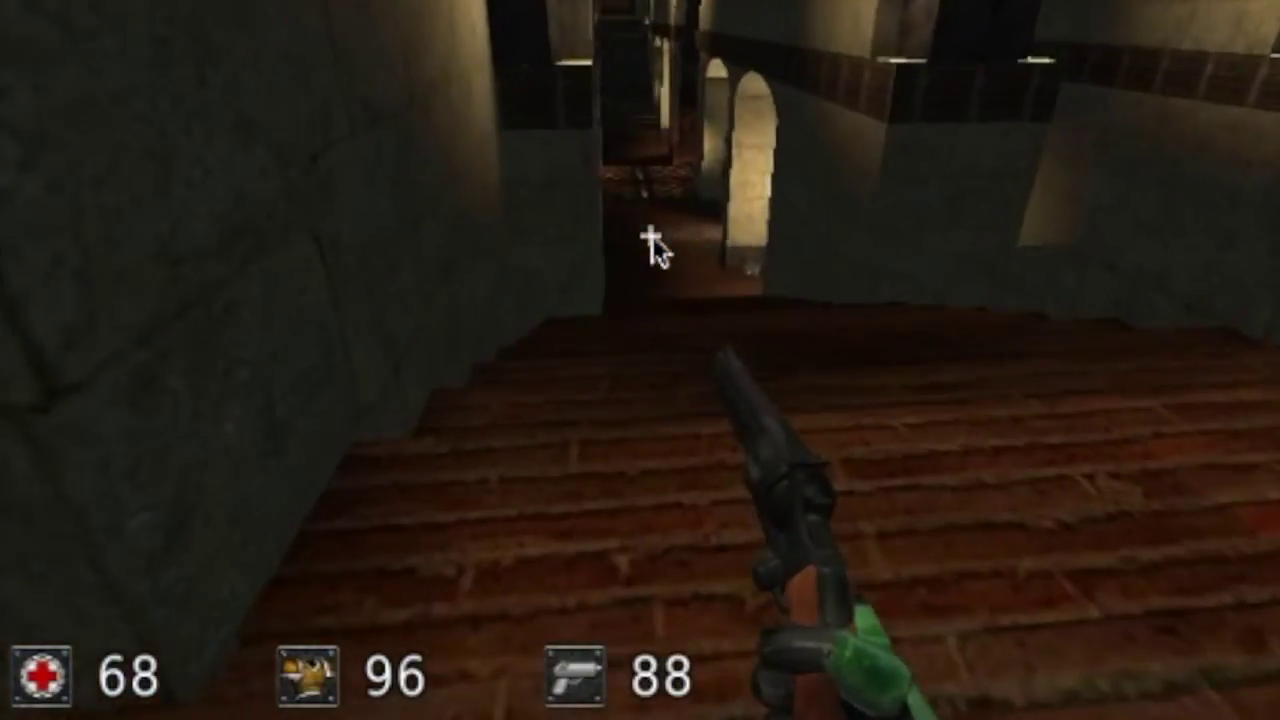
{"action": "left_click", "coordinate": [652, 235]}
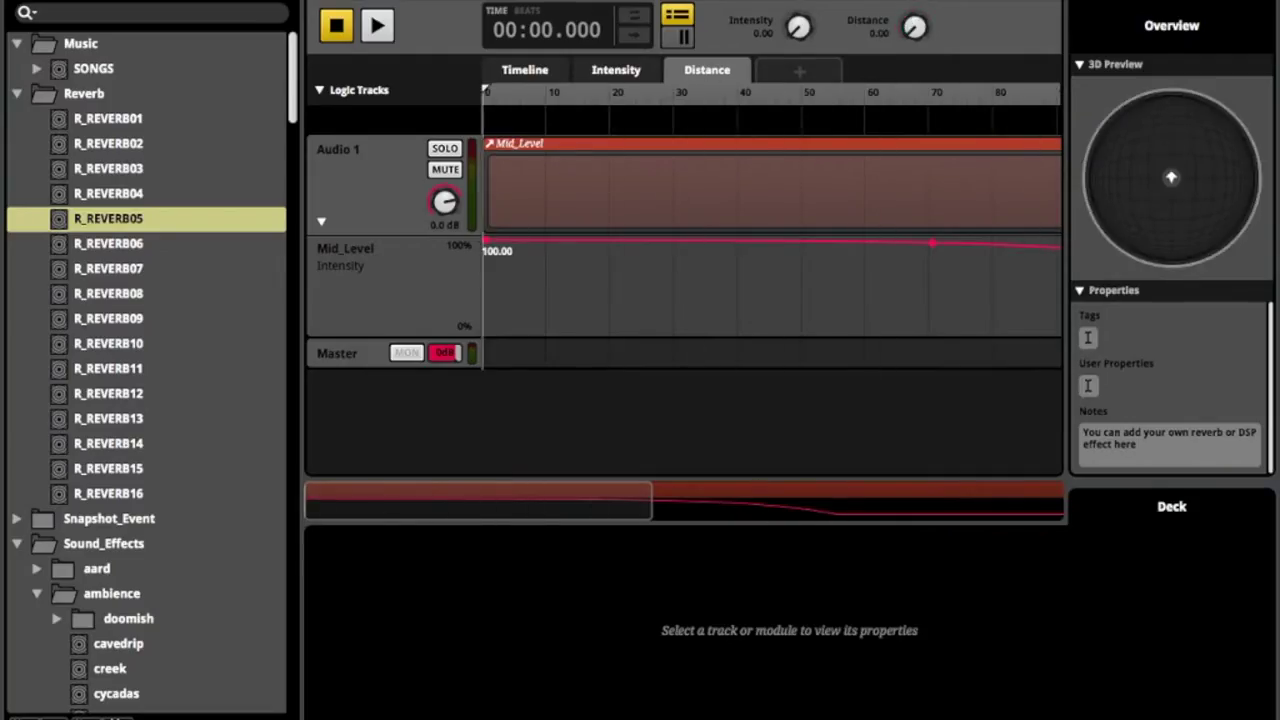
Open R_REVERB06 from the Reverb folder and select its Audio 1 region.
{"action": "left_click", "coordinate": [190, 243]}
{"action": "left_click", "coordinate": [900, 33]}
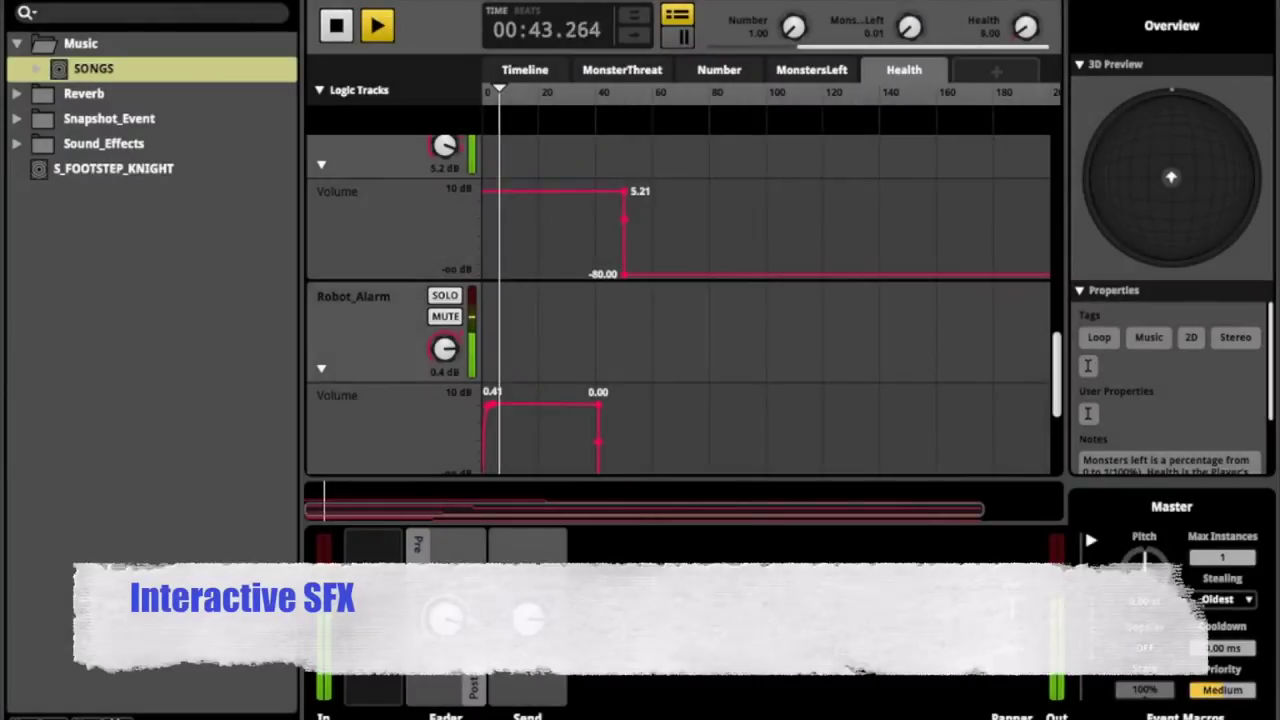
Scroll down through the SONGS event's MonsterThreat, MonstersLeft and Health volume automation tracks.
{"action": "scroll", "coordinate": [889, 303], "scroll_direction": "down", "scroll_amount": 3}
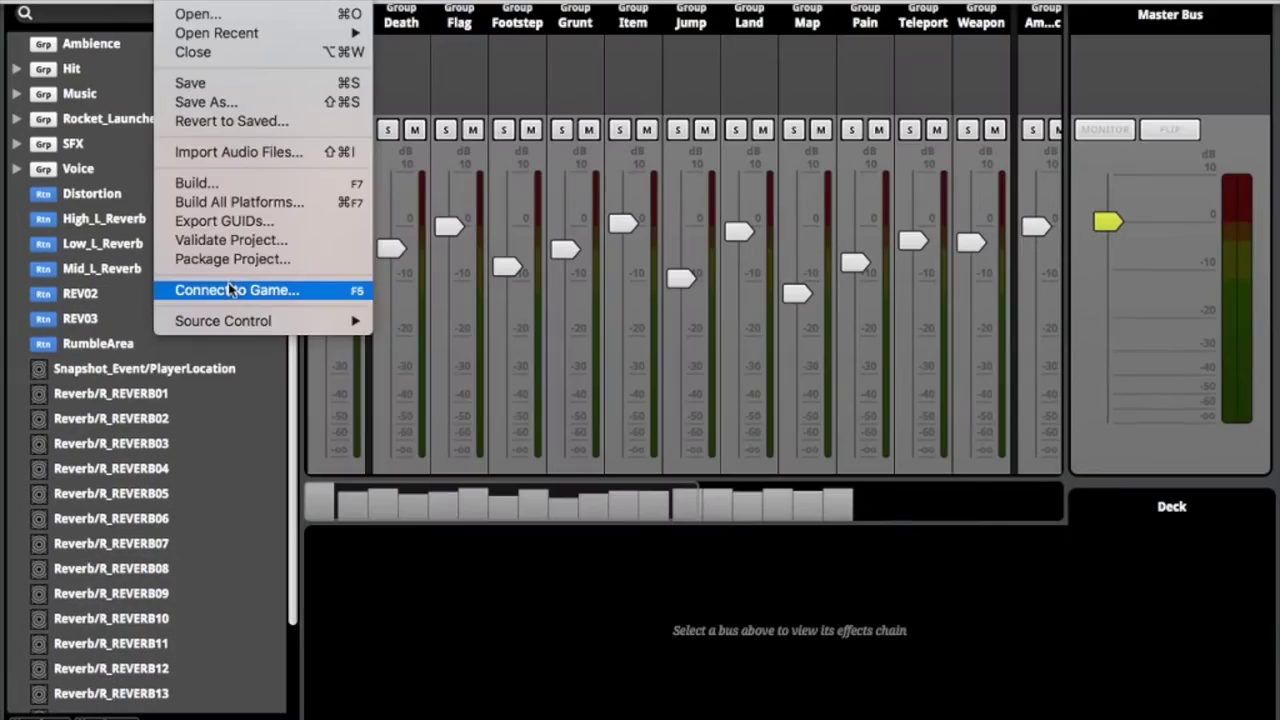
Connect live to the running game, then inspect the SFX bus sidechain and SONGS bus compressor.
{"action": "left_click", "coordinate": [229, 287]}
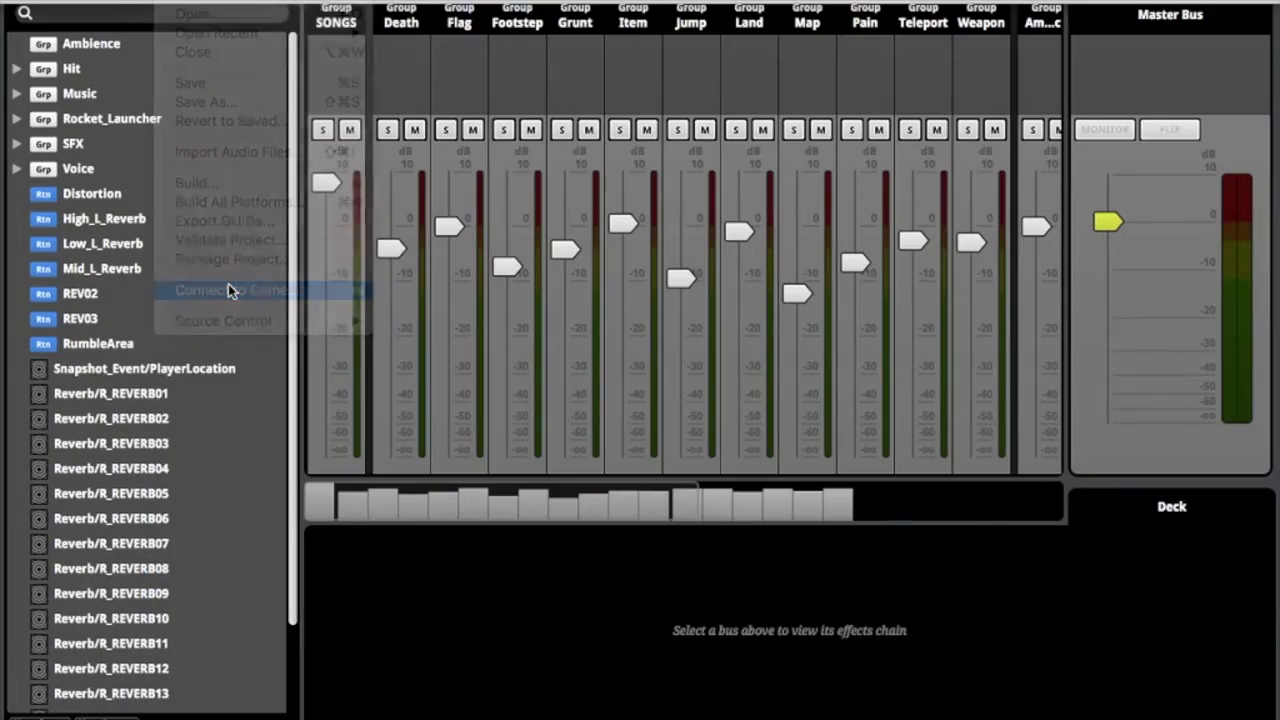
{"action": "left_click", "coordinate": [331, 76]}
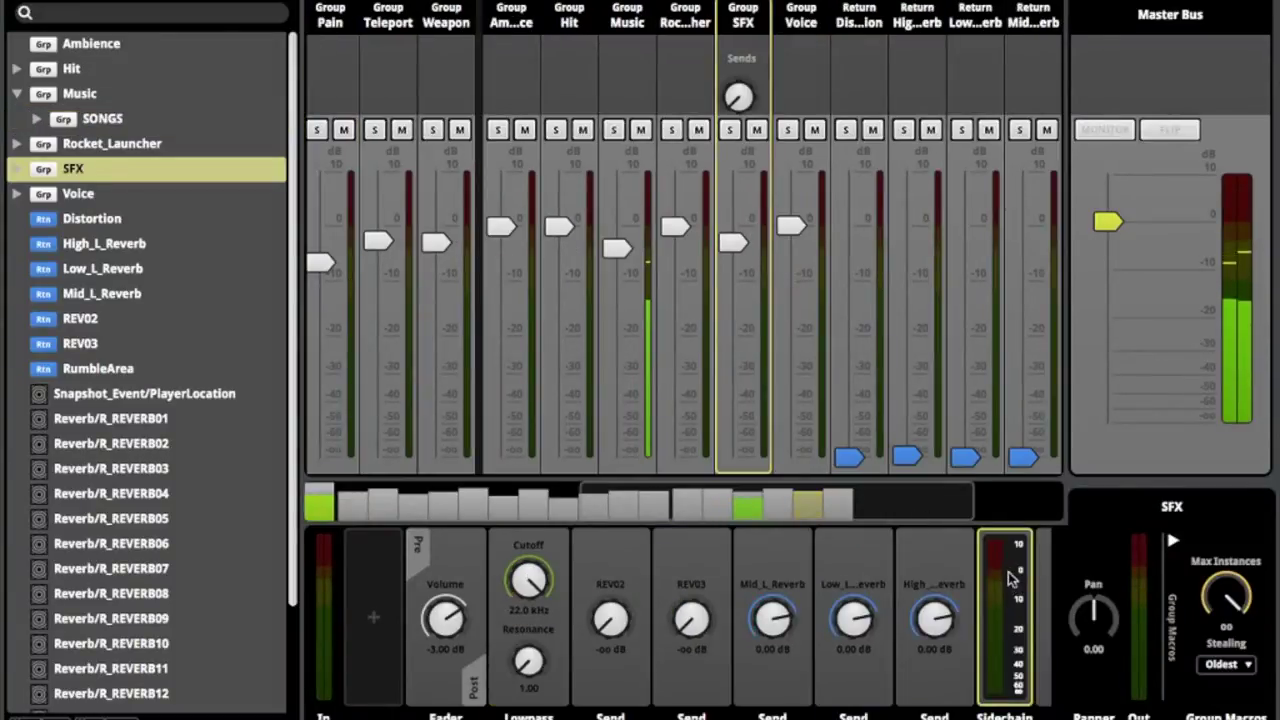
{"action": "scroll", "coordinate": [1012, 578], "scroll_direction": "right", "scroll_amount": 3}
{"action": "left_click", "coordinate": [933, 583]}
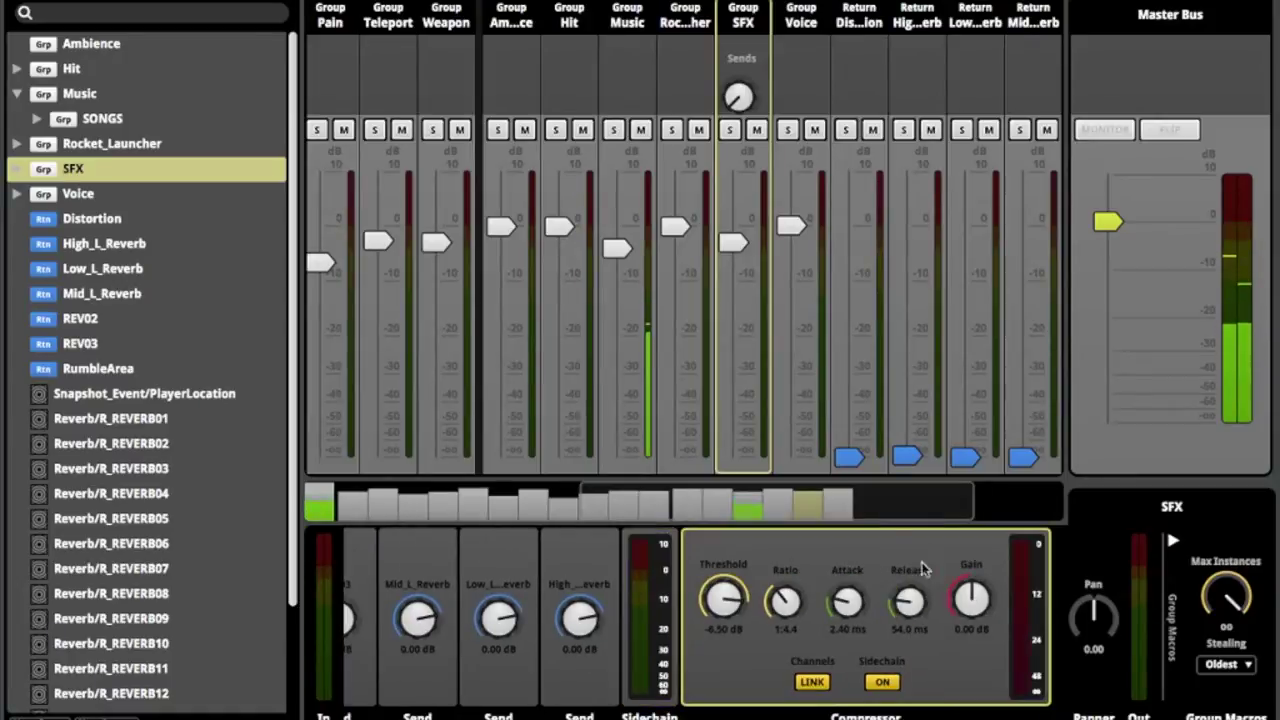
{"action": "scroll", "coordinate": [882, 541], "scroll_direction": "left", "scroll_amount": 3}
{"action": "scroll", "coordinate": [697, 246], "scroll_direction": "left", "scroll_amount": 3}
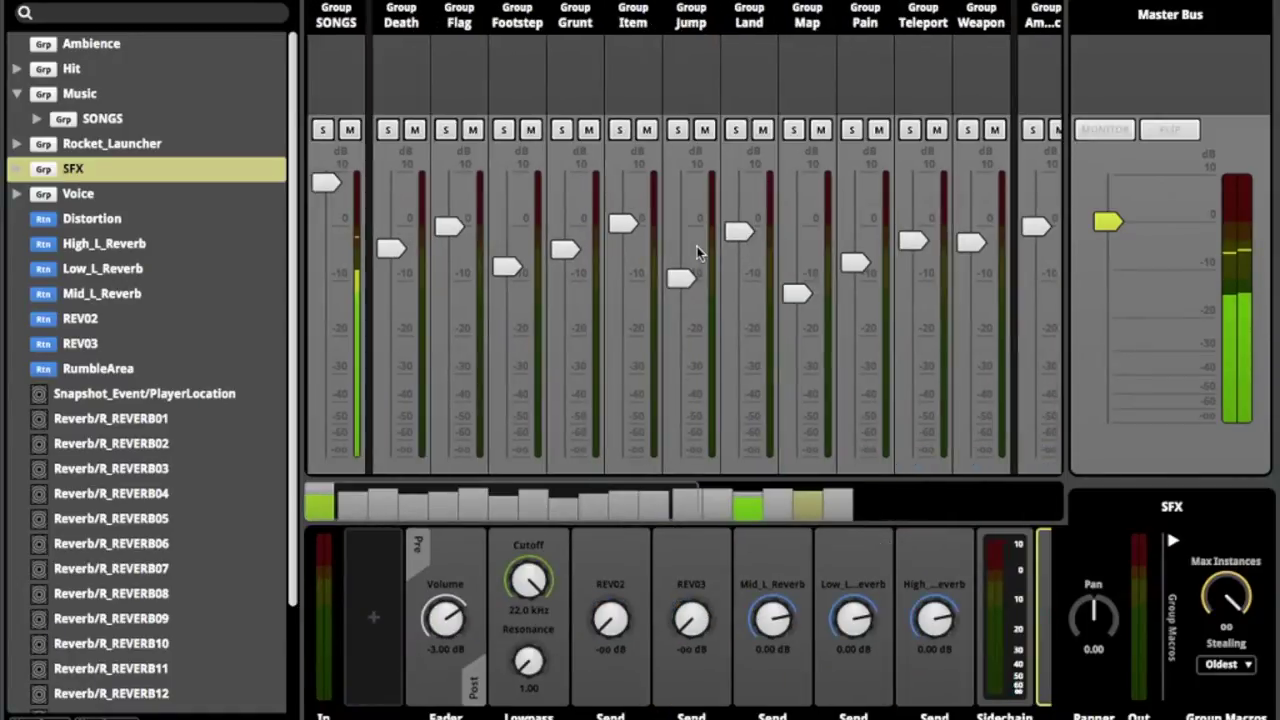
{"action": "left_click", "coordinate": [336, 49]}
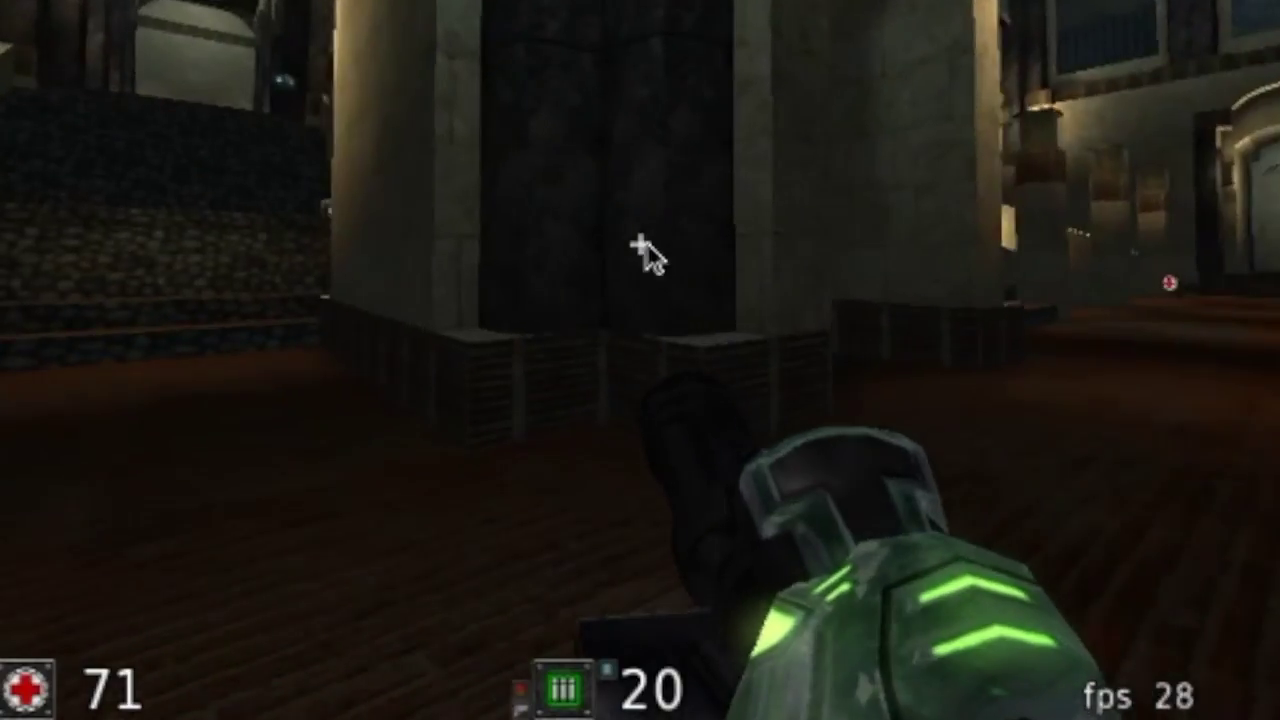
Fire one long continuous burst while turning left, draining ammo from 20 to 2.
{"action": "left_click_drag", "start_coordinate": [643, 250], "coordinate": [646, 254]}
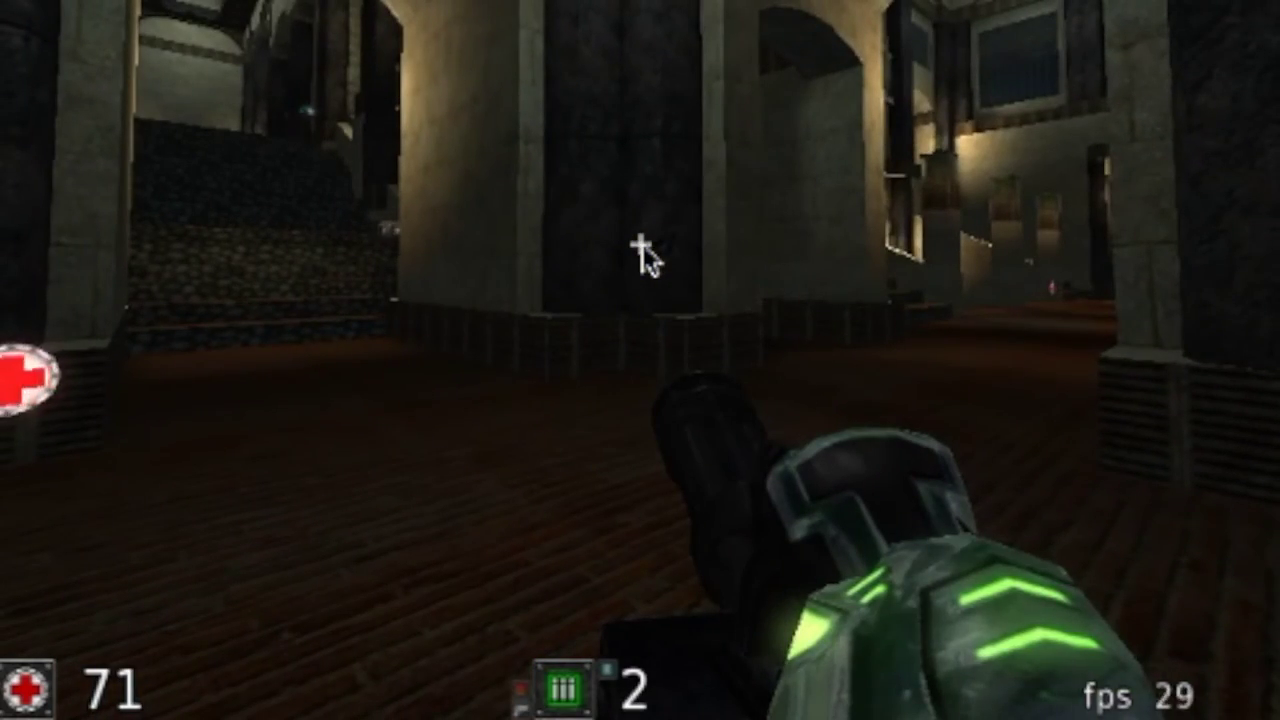